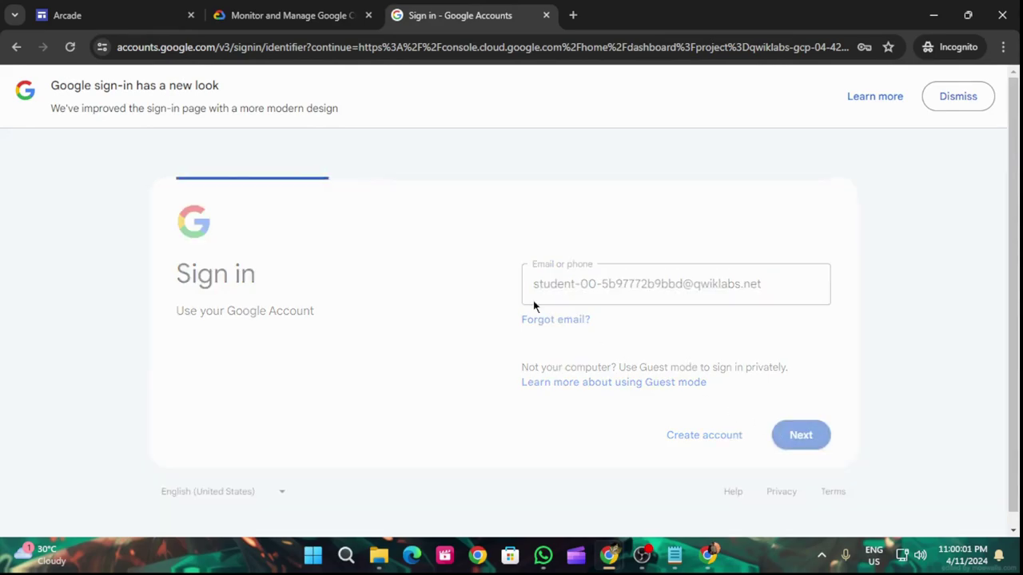
Step: Copy the lab's password from the Challenge Lab page and use it to sign in to the student Google account
left_click(271, 15)
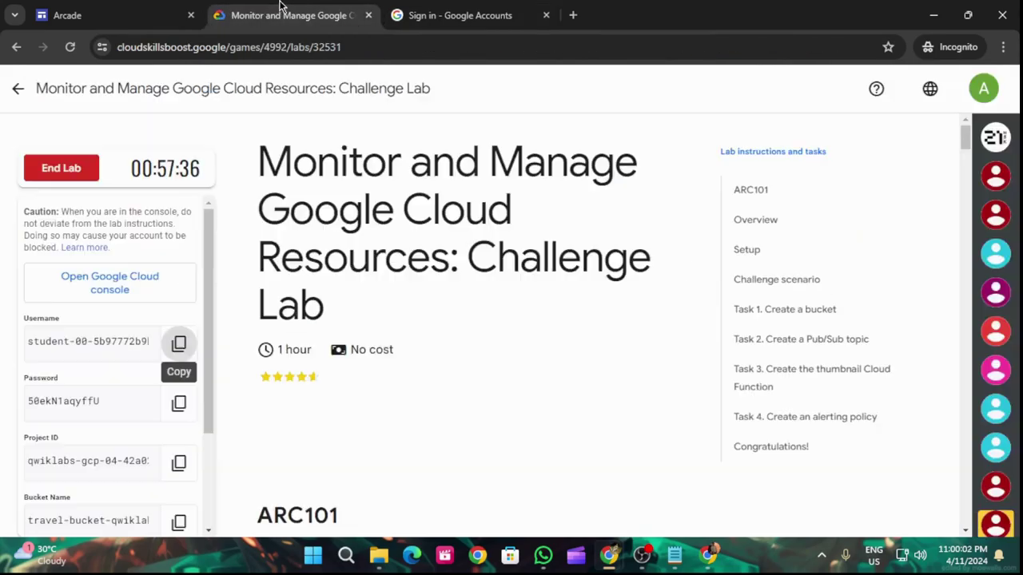
left_click(178, 404)
left_click(459, 15)
key("ctrl+v")
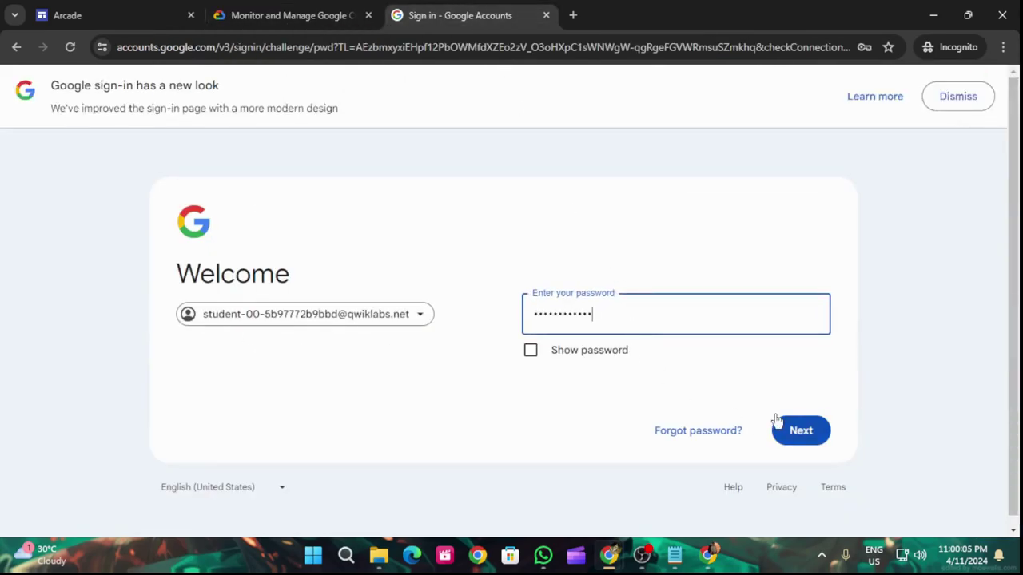
left_click(793, 427)
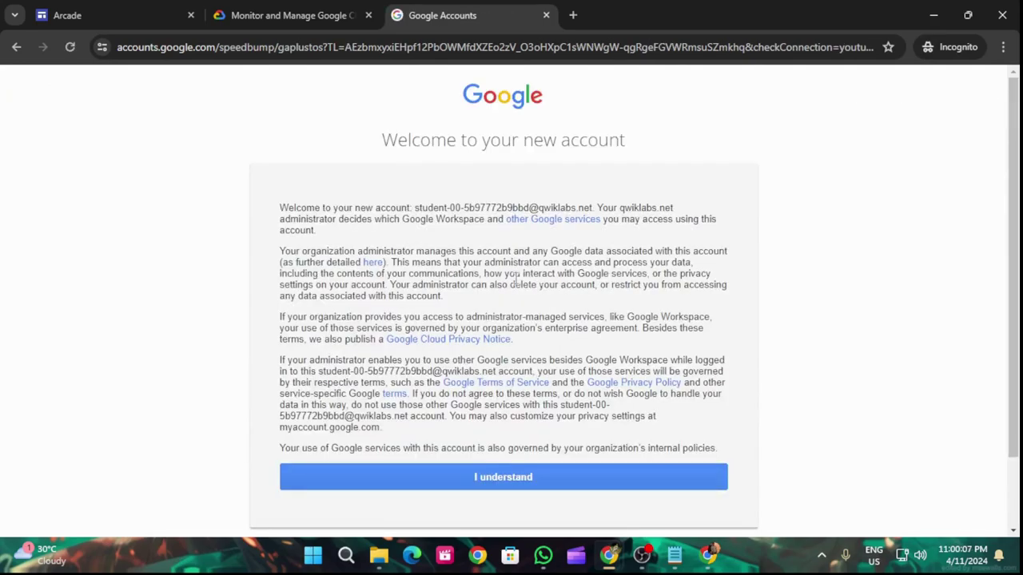
Step: Acknowledge the new account notice and agree to the Google Cloud Platform Terms of Service
left_click(488, 482)
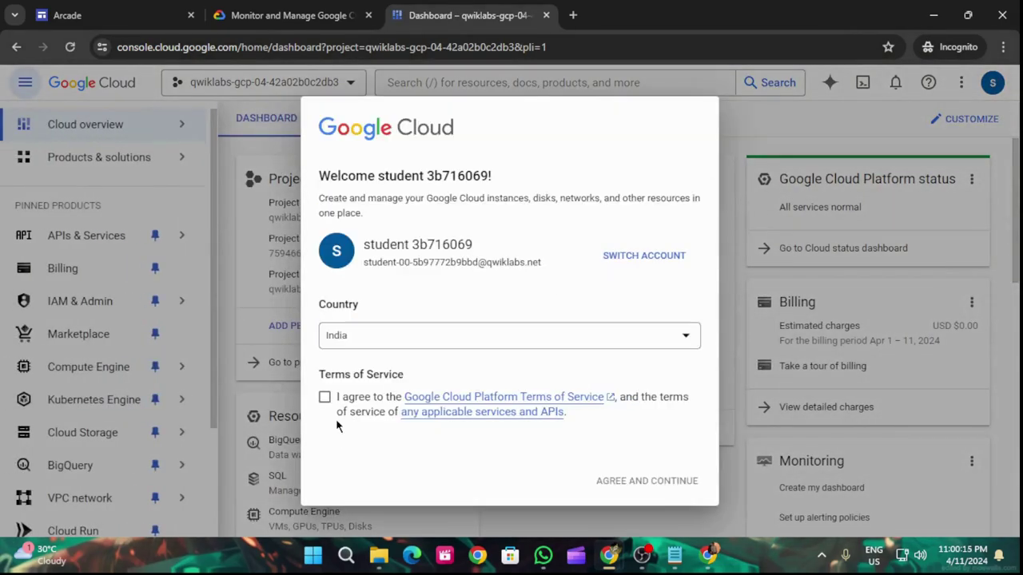
left_click(325, 398)
left_click(653, 481)
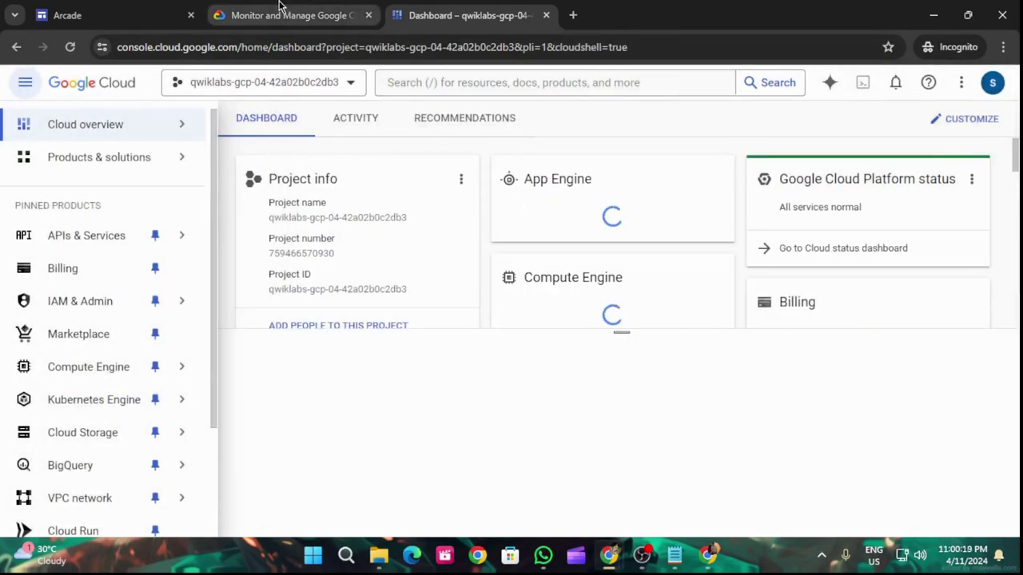
Step: Copy the region us-east1 from the lab's Challenge scenario section into the REGION export line of the Notepad script
left_click(280, 14)
scroll(552, 297, "down", 15)
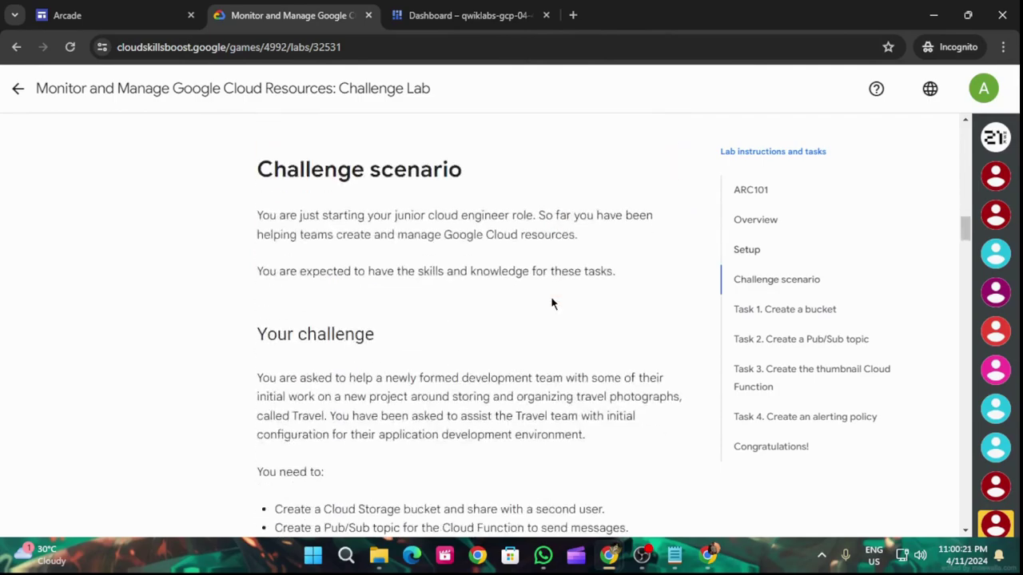
scroll(555, 306, "down", 2)
scroll(447, 336, "up", 2)
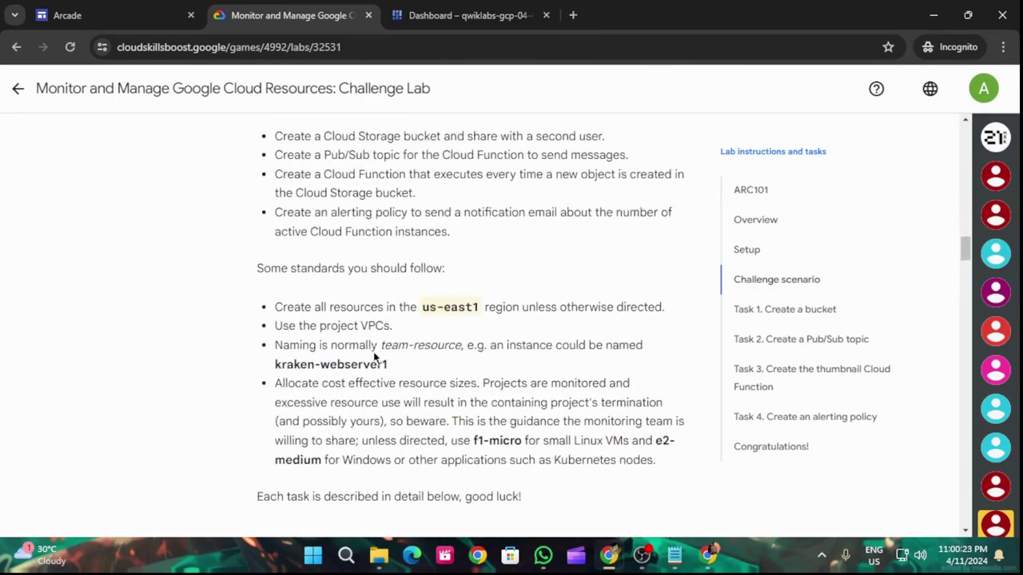
left_click_drag(423, 307, 480, 310)
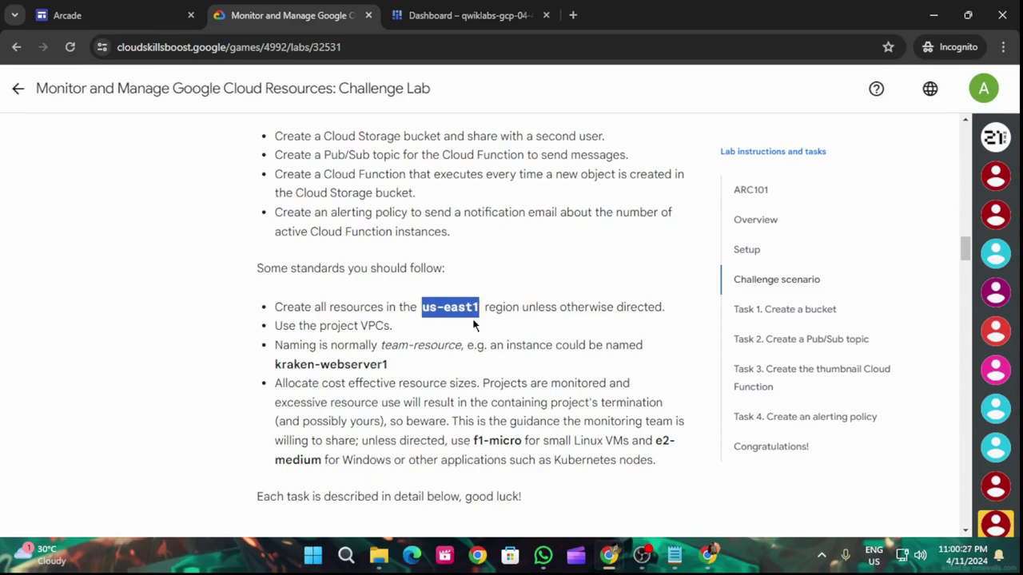
mouse_move(674, 555)
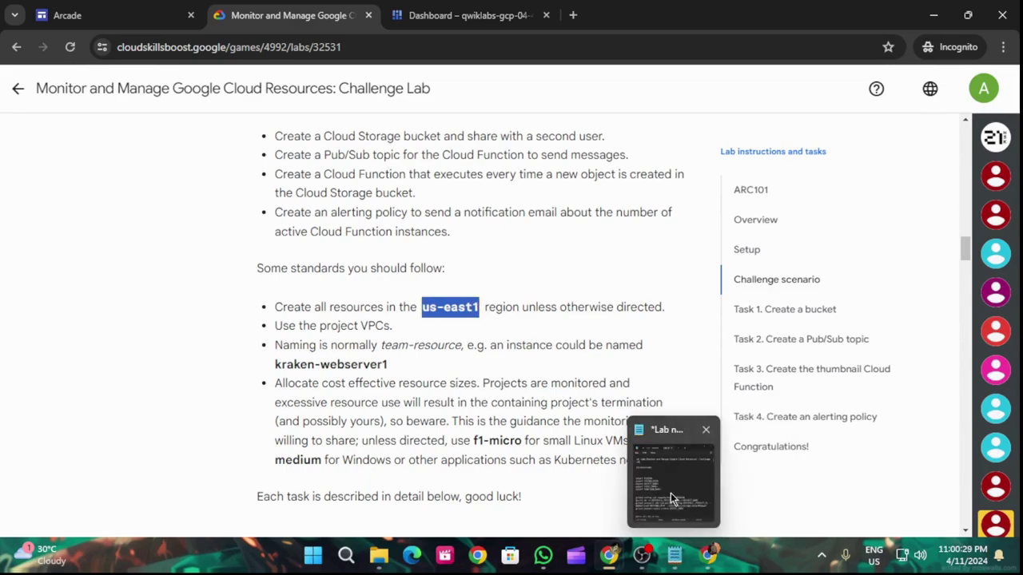
left_click(670, 493)
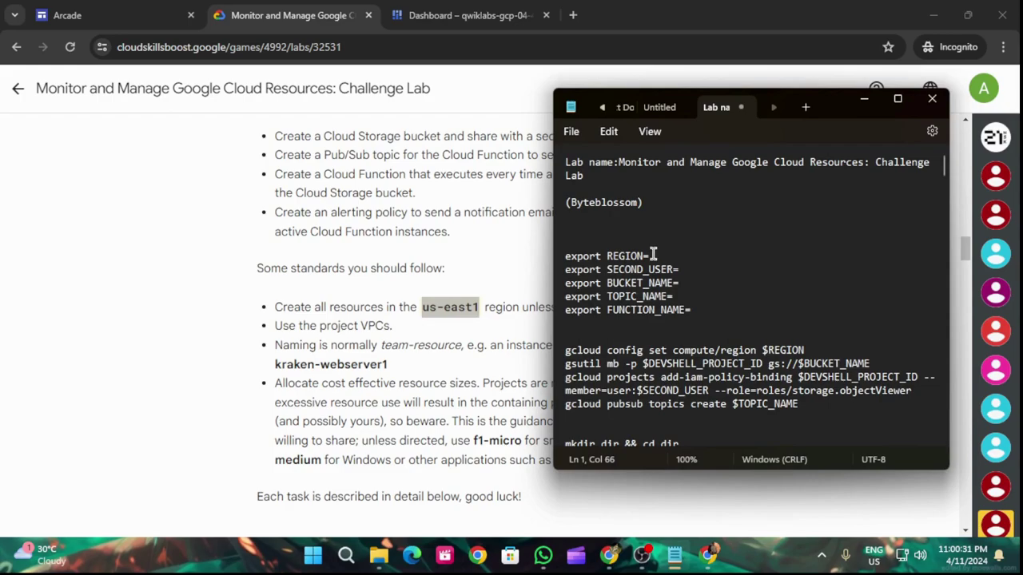
left_click(711, 256)
key("ctrl+v")
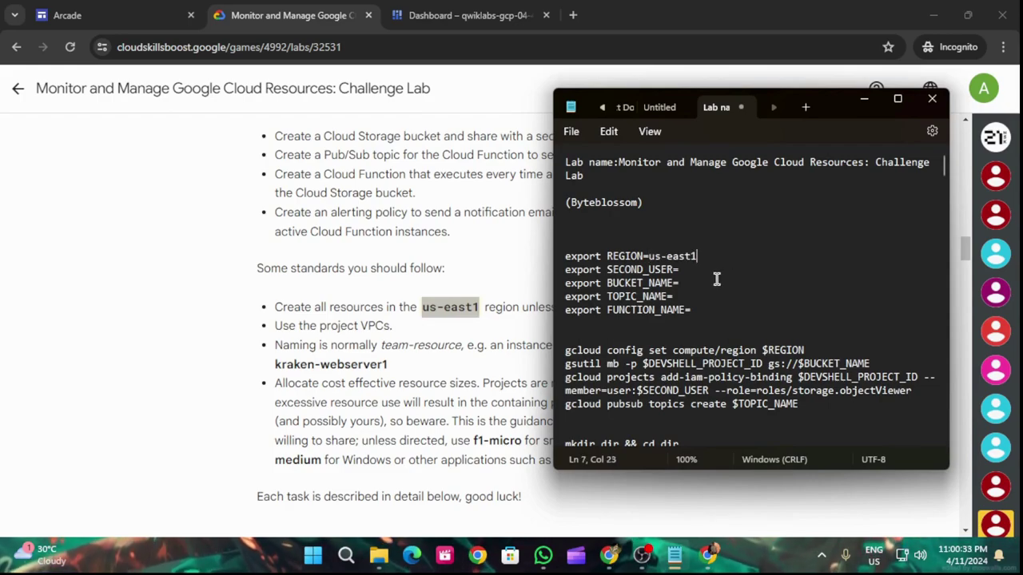
Step: Copy the second student's e-mail from Task 1 of the lab into the SECOND_USER export line in Notepad
left_click(235, 292)
scroll(414, 387, "down", 2)
scroll(413, 387, "down", 4)
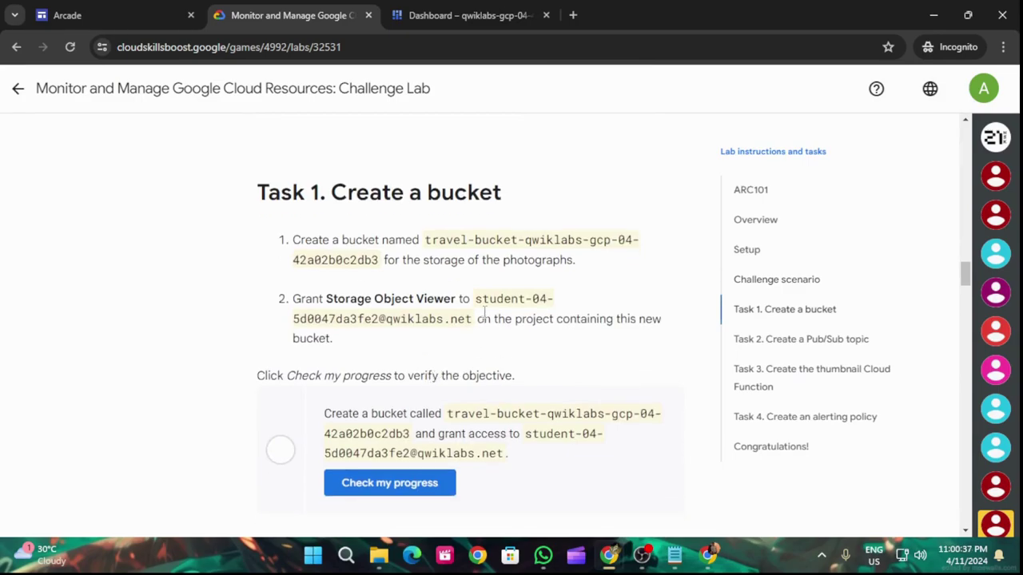
left_click_drag(476, 299, 472, 319)
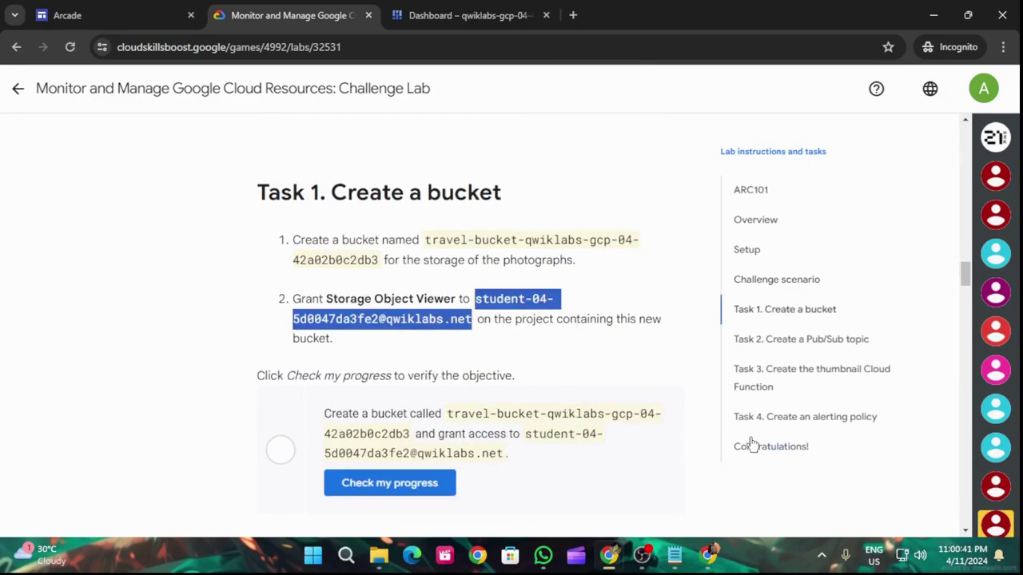
left_click(674, 555)
left_click(692, 270)
key("ctrl+v")
Step: Copy the lab's bucket name travel-bucket-qwiklabs-gcp-04-42a02b0c2db3 into the BUCKET_NAME export line in Notepad
scroll(236, 250, "up", 5)
scroll(228, 252, "up", 10)
scroll(175, 331, "down", 1)
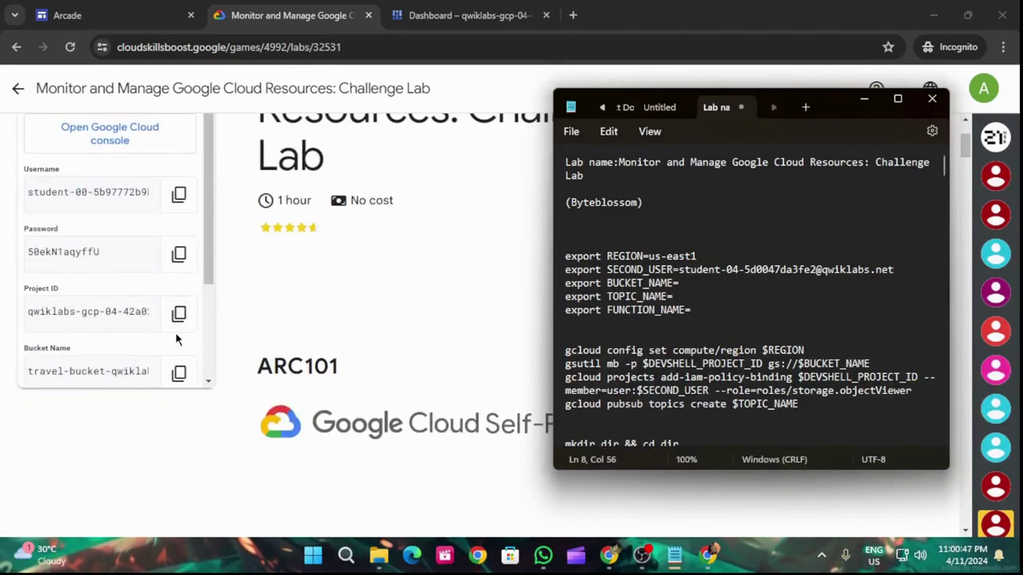
left_click_drag(206, 272, 211, 368)
left_click(178, 234)
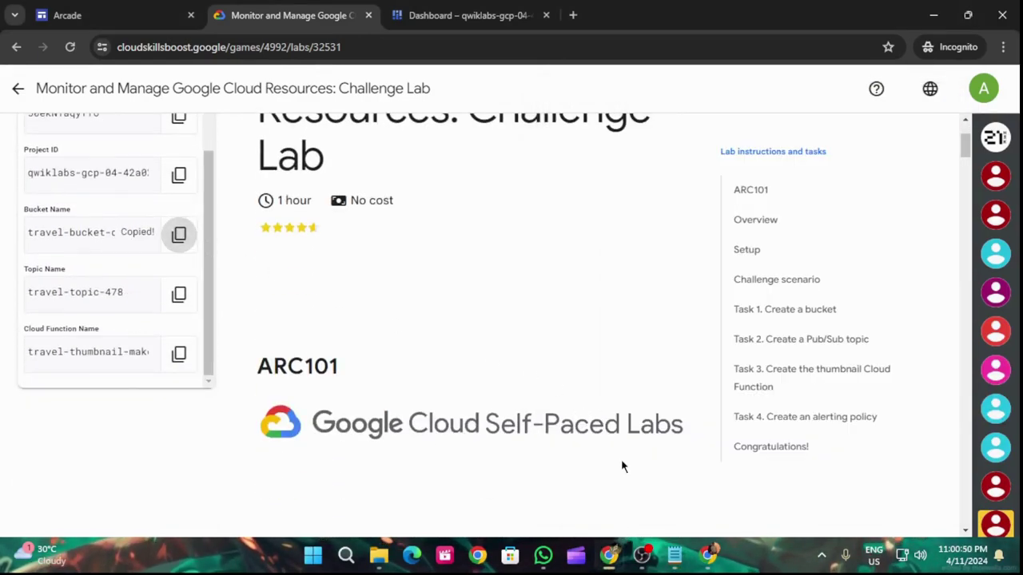
left_click(674, 555)
left_click(681, 283)
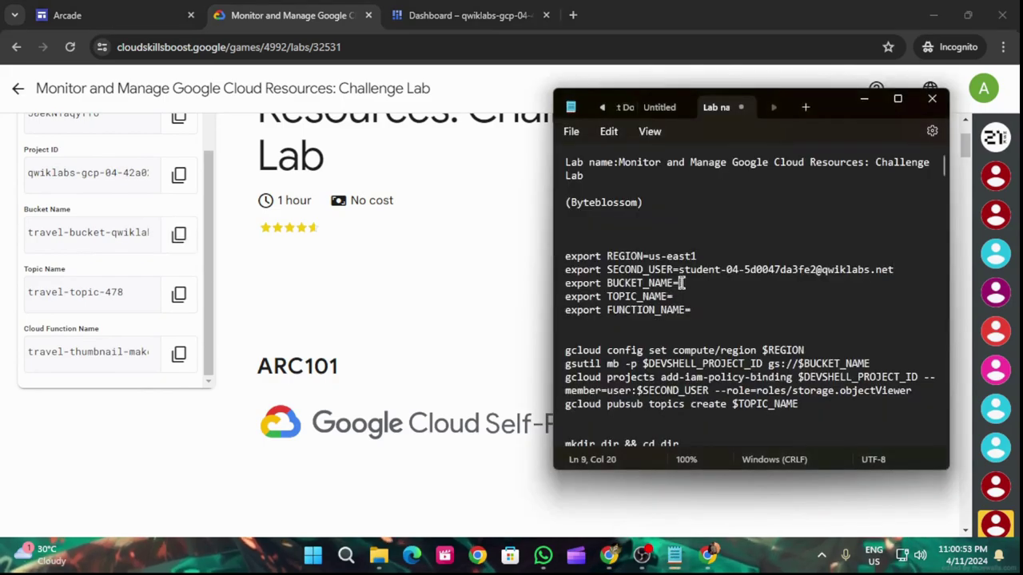
key("ctrl+v")
Step: Copy the lab's topic name travel-topic-478 into the TOPIC_NAME export line in Notepad
left_click(179, 294)
left_click(674, 555)
left_click(682, 296)
key("ctrl+v")
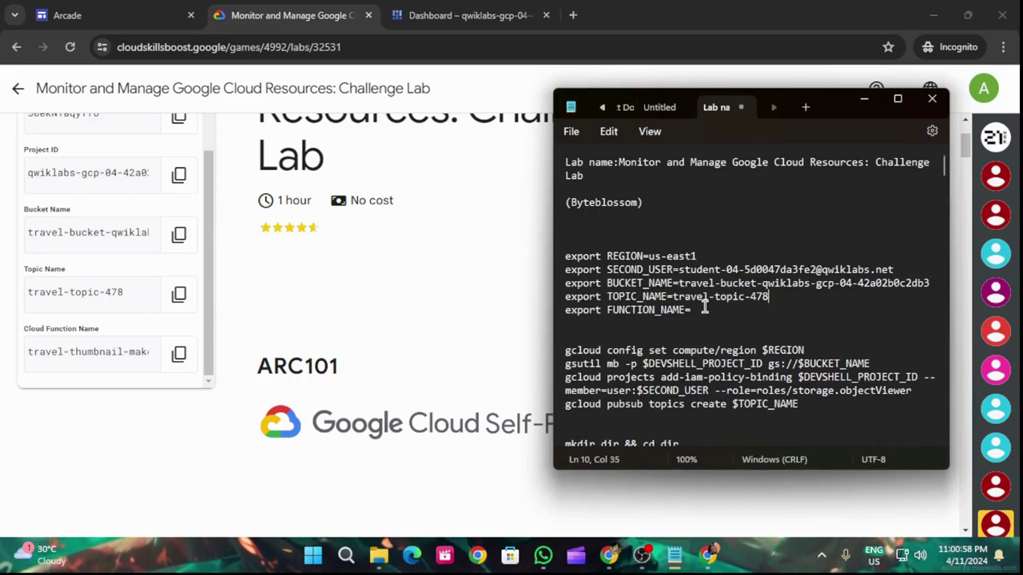
Step: Copy the lab's Cloud Function name travel-thumbnail-maker into the FUNCTION_NAME export line in Notepad
left_click(167, 380)
left_click(178, 354)
left_click(674, 555)
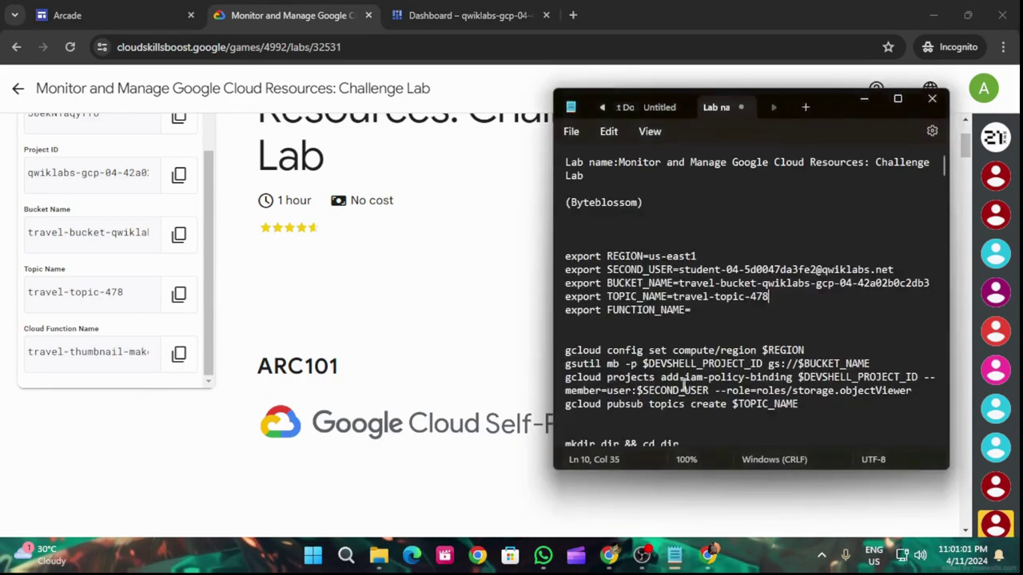
left_click(694, 310)
key("ctrl+v")
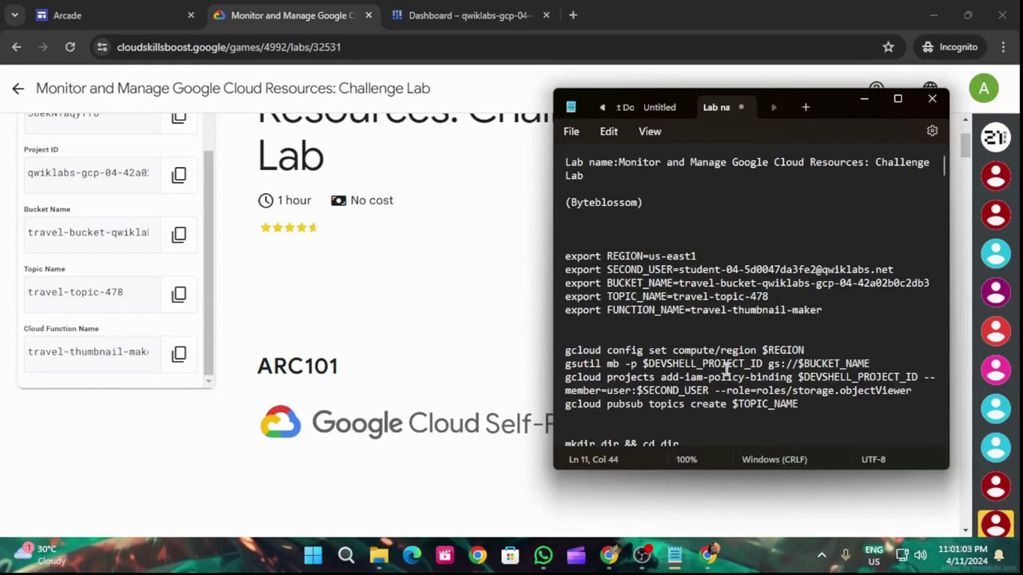
Step: Copy the whole command script from the REGION export to its end, and start Cloud Shell with an enlarged terminal
left_click_drag(559, 261, 604, 538)
scroll(605, 365, "down", 10)
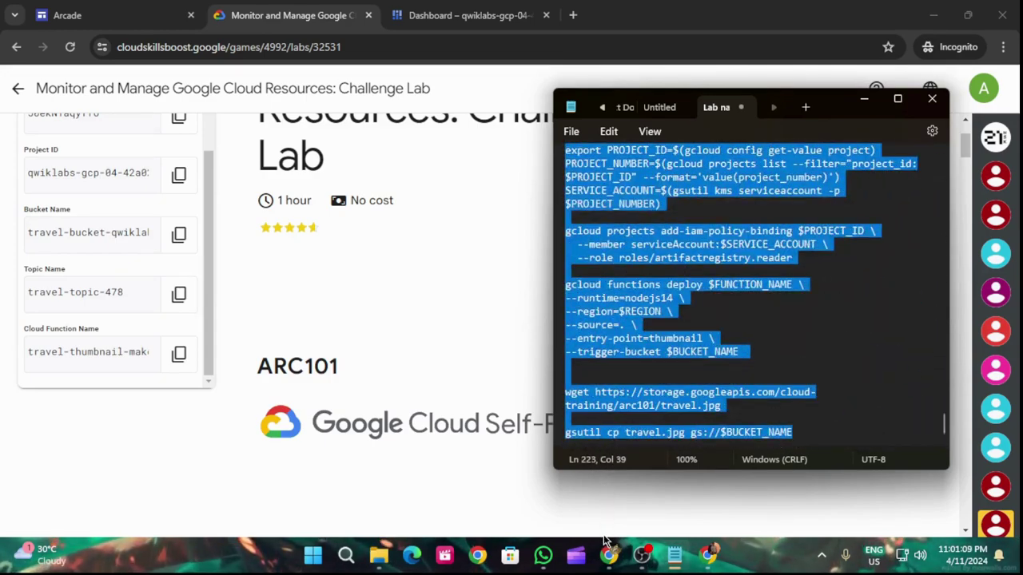
left_click(468, 15)
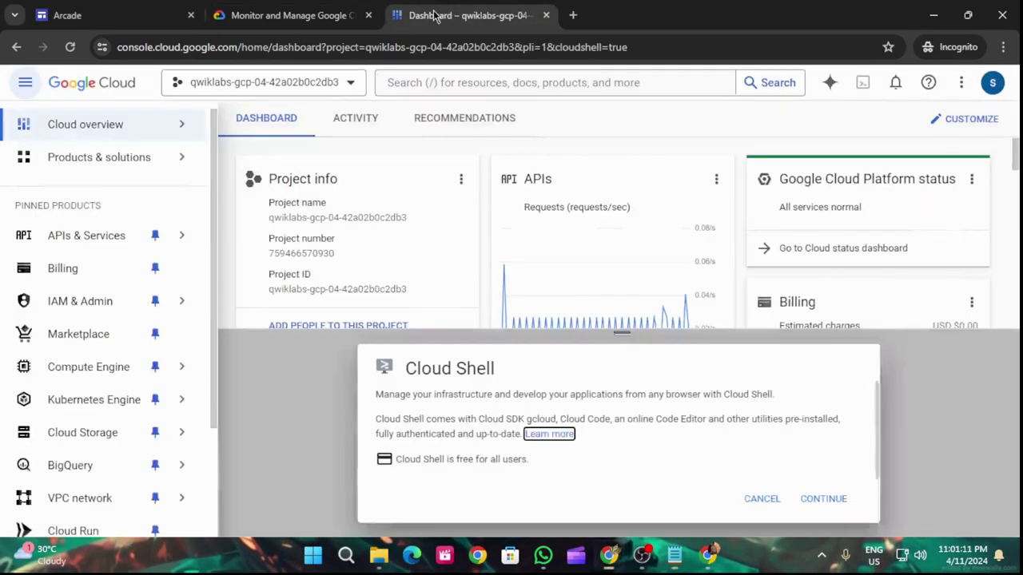
left_click(822, 501)
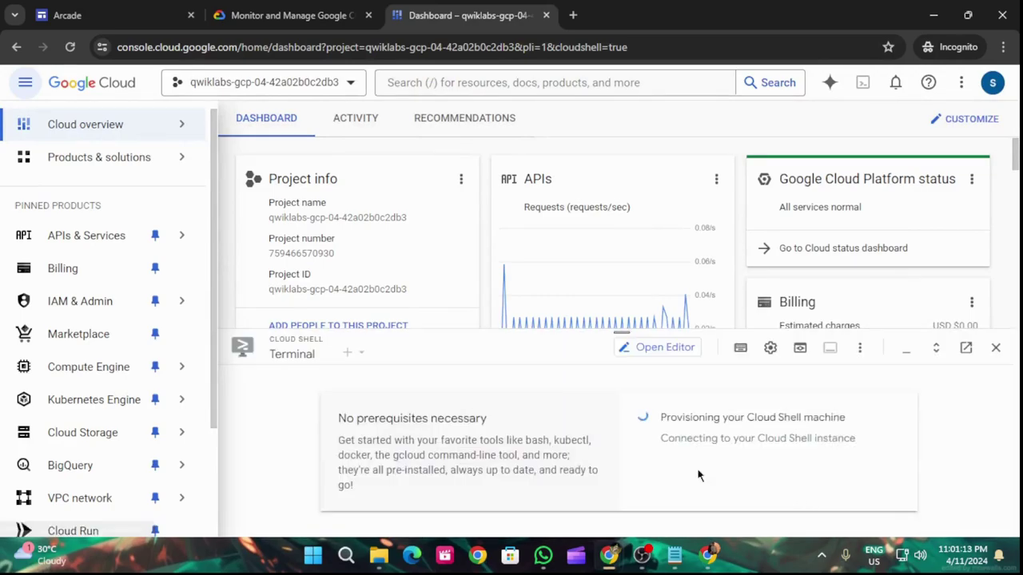
left_click_drag(622, 332, 624, 140)
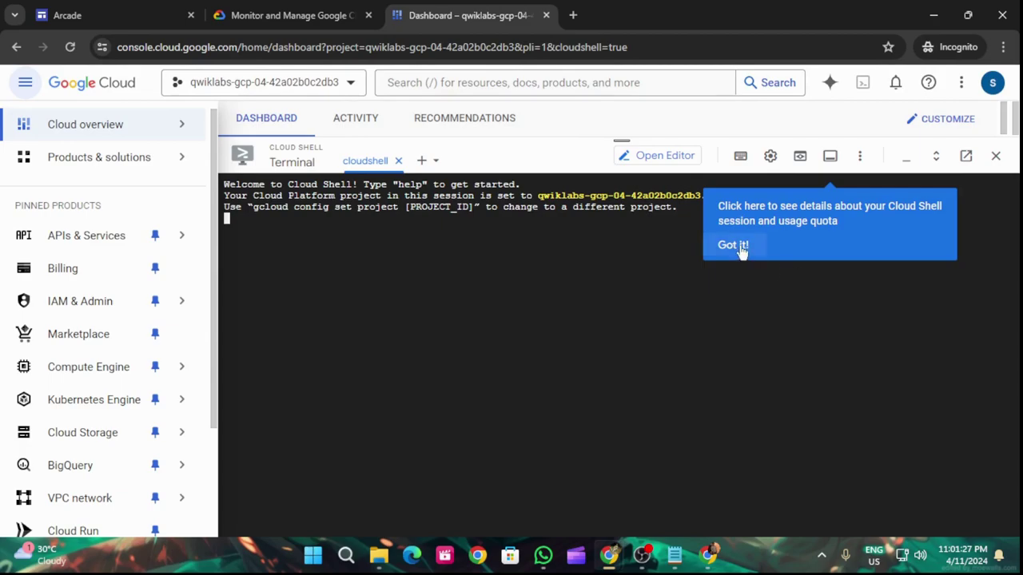
left_click(735, 245)
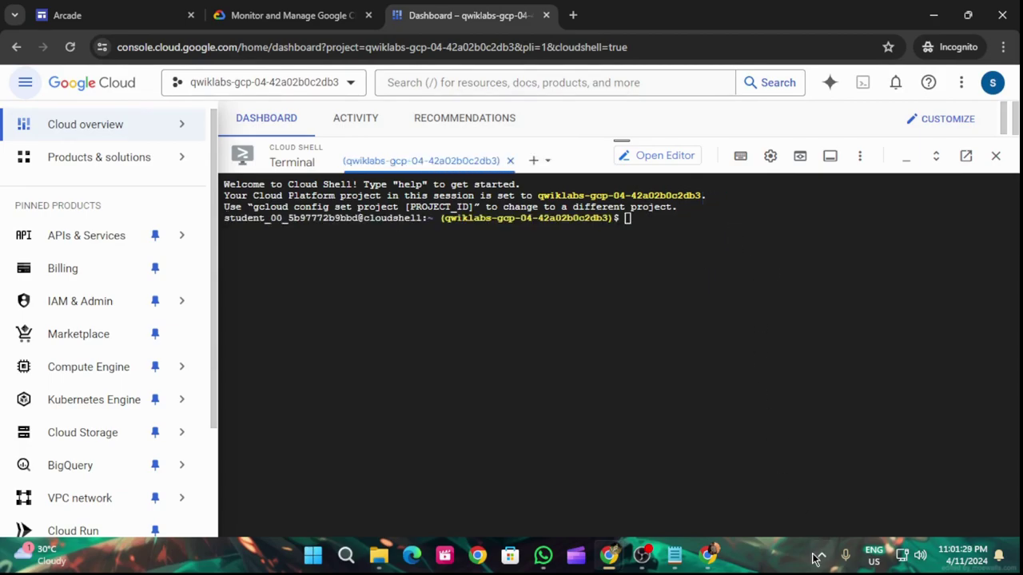
Step: Run the copied script in the Cloud Shell terminal and authorize Cloud Shell to use the account credentials
left_click(660, 234)
key("ctrl+v")
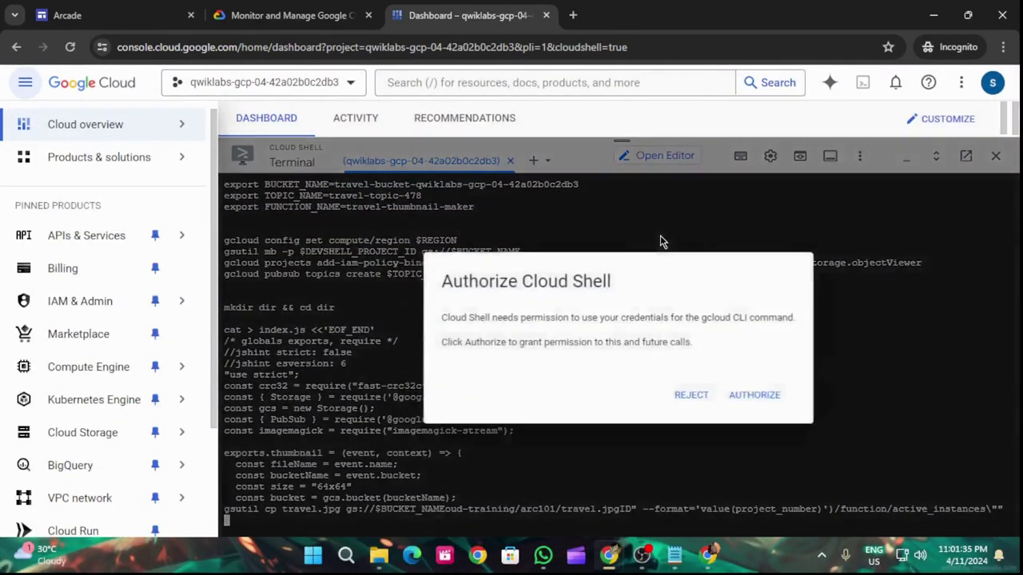
left_click(742, 398)
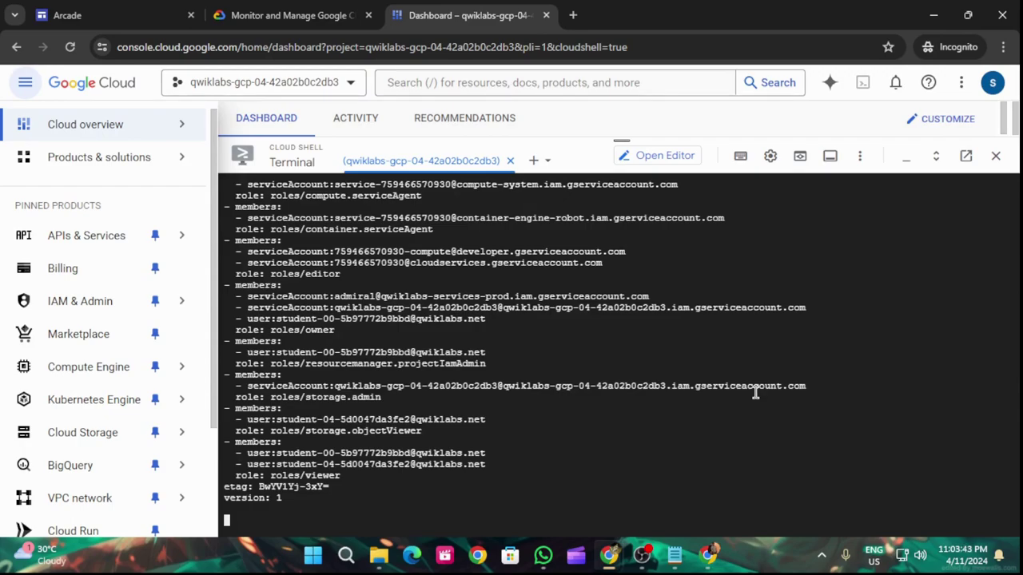
key("Return")
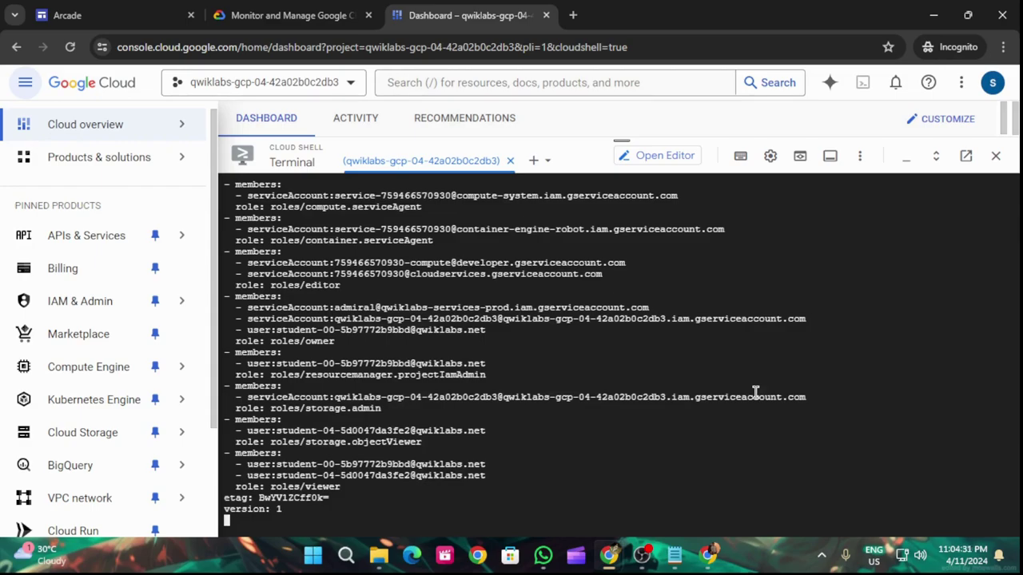
key("Return")
key("Return")
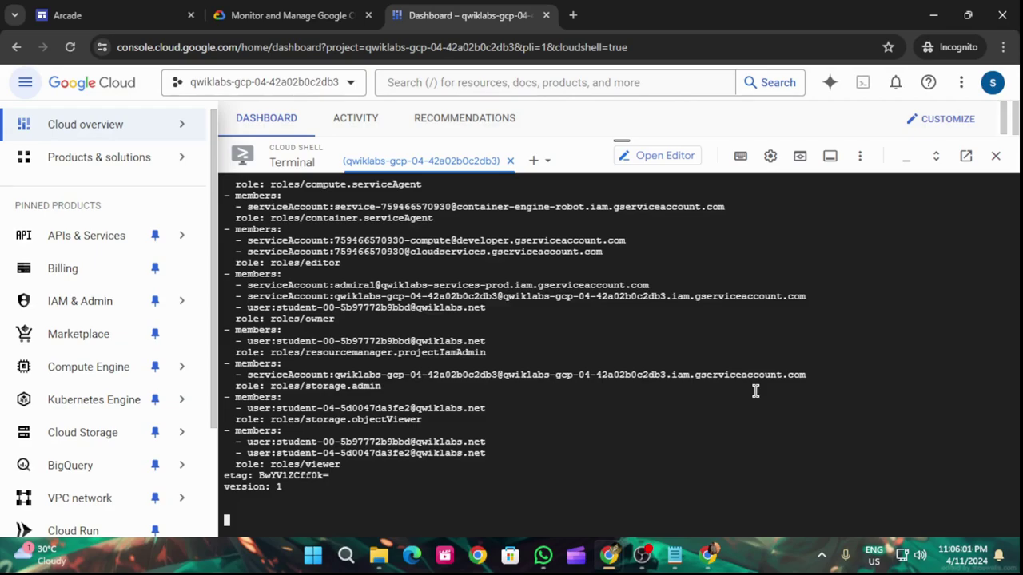
key("Return")
key("Return")
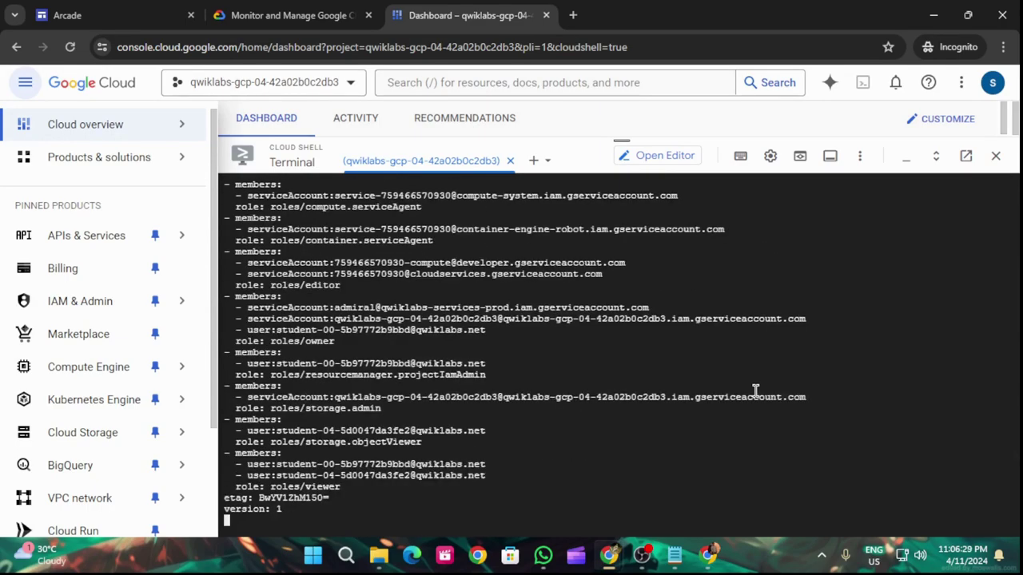
Step: Check the lab progress for Task 1's bucket and access grant and for Task 2's Pub/Sub topic
left_click(278, 10)
scroll(364, 303, "down", 20)
scroll(371, 345, "down", 10)
left_click(365, 263)
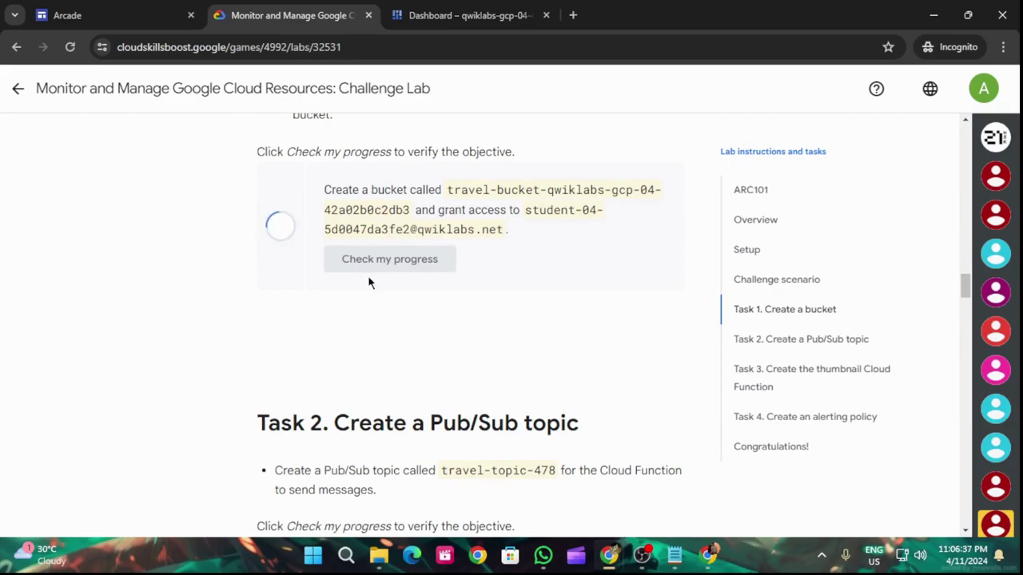
scroll(383, 312, "down", 1)
scroll(393, 326, "down", 5)
scroll(393, 329, "up", 1)
scroll(386, 247, "up", 2)
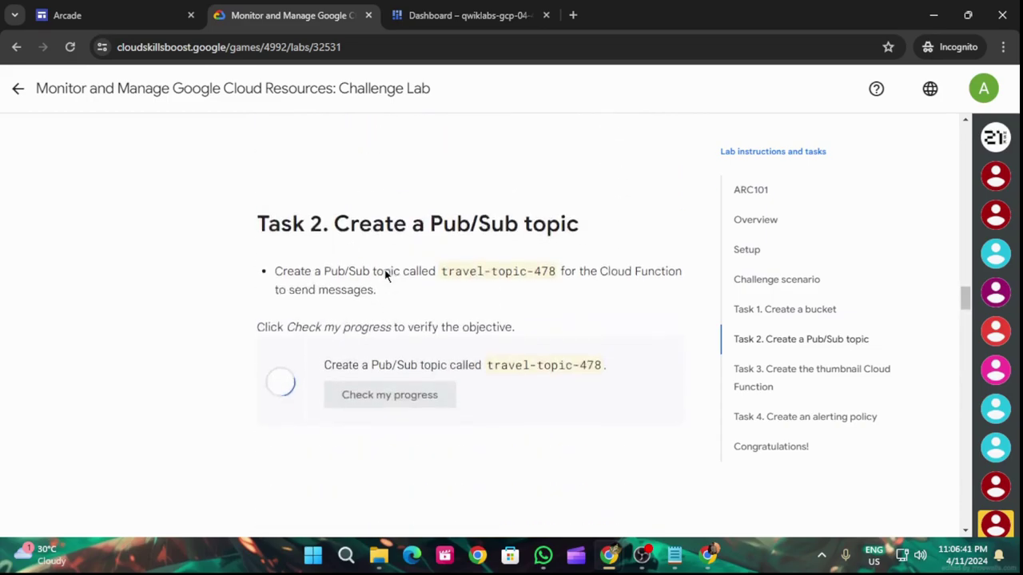
Step: Check the lab progress for Task 3's Cloud Function and return to the Cloud Shell terminal output
scroll(420, 276, "down", 3)
scroll(421, 277, "down", 15)
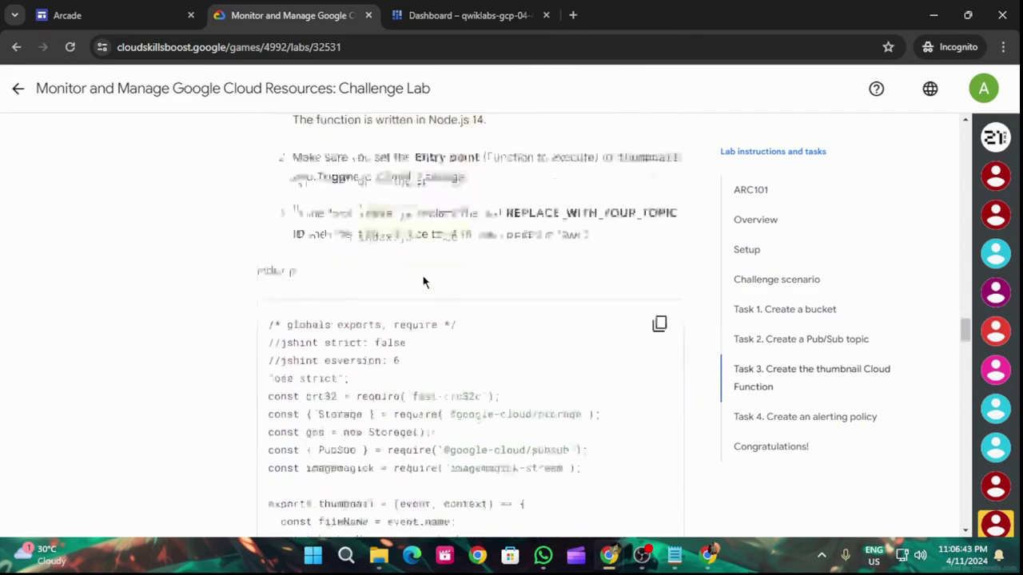
scroll(422, 310, "down", 10)
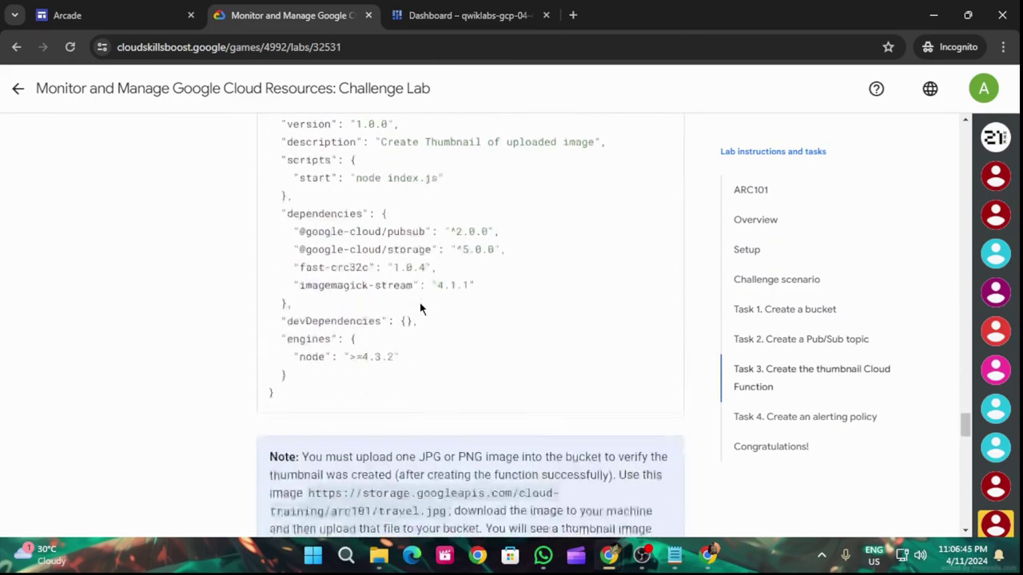
left_click(378, 217)
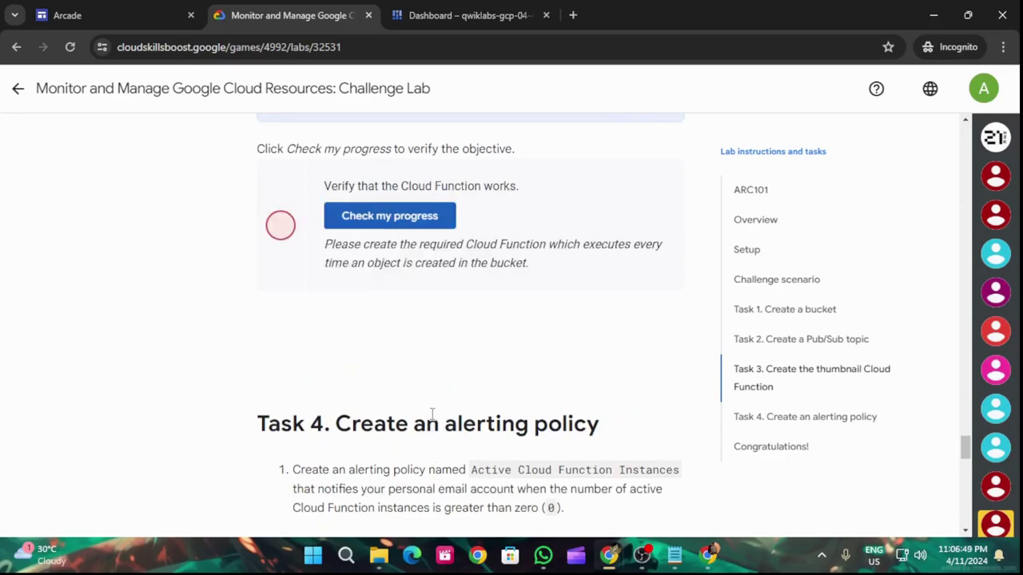
left_click(434, 12)
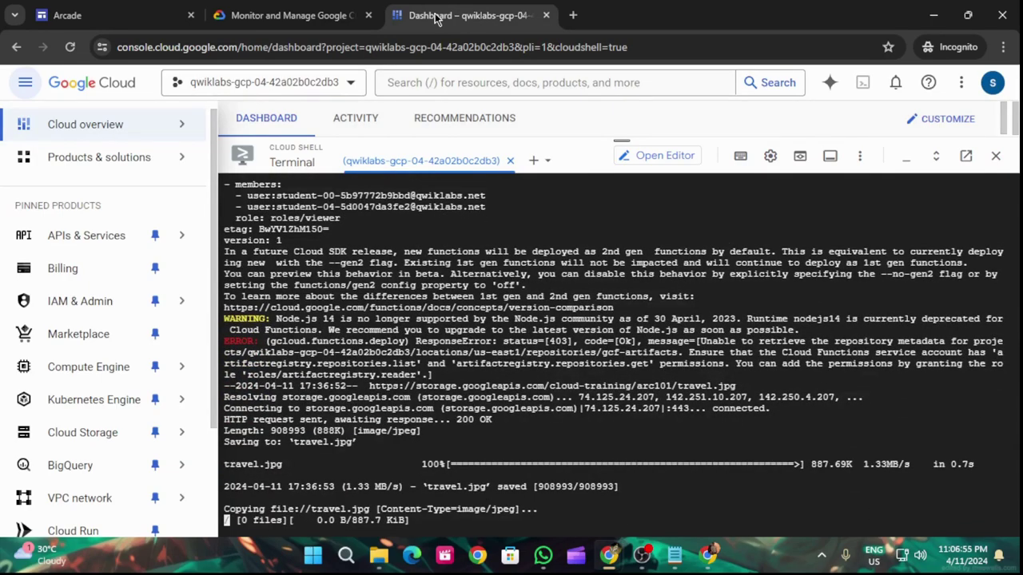
Step: Recheck the lab progress for Task 3's Cloud Function and look at the Cloud Shell output again
left_click(298, 6)
left_click(388, 216)
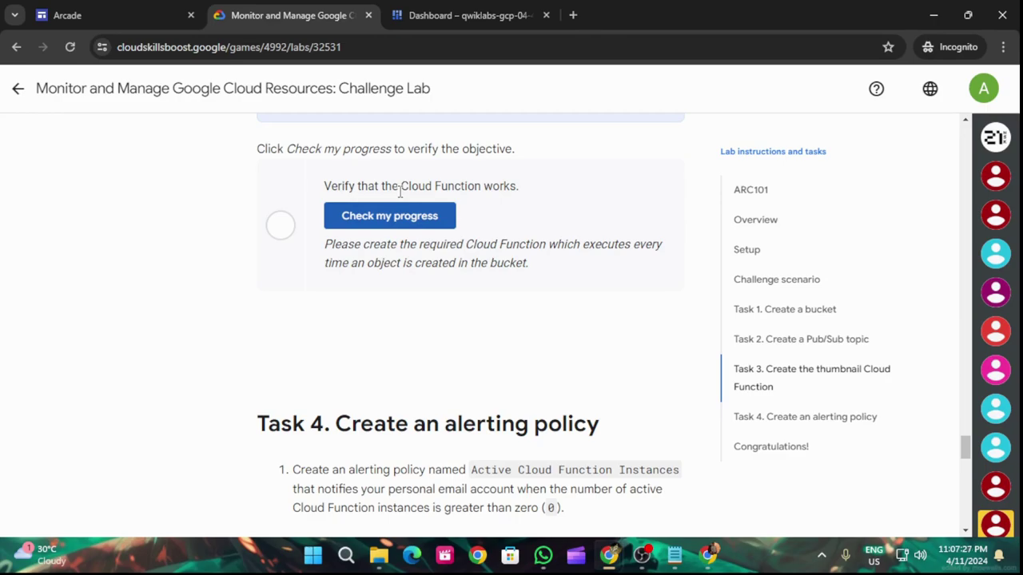
left_click(365, 209)
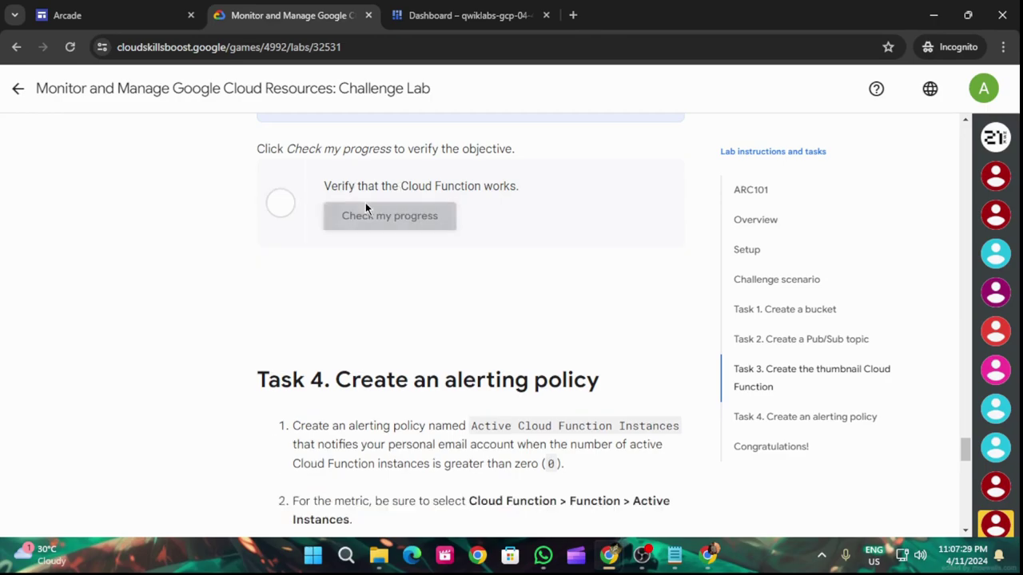
left_click(489, 9)
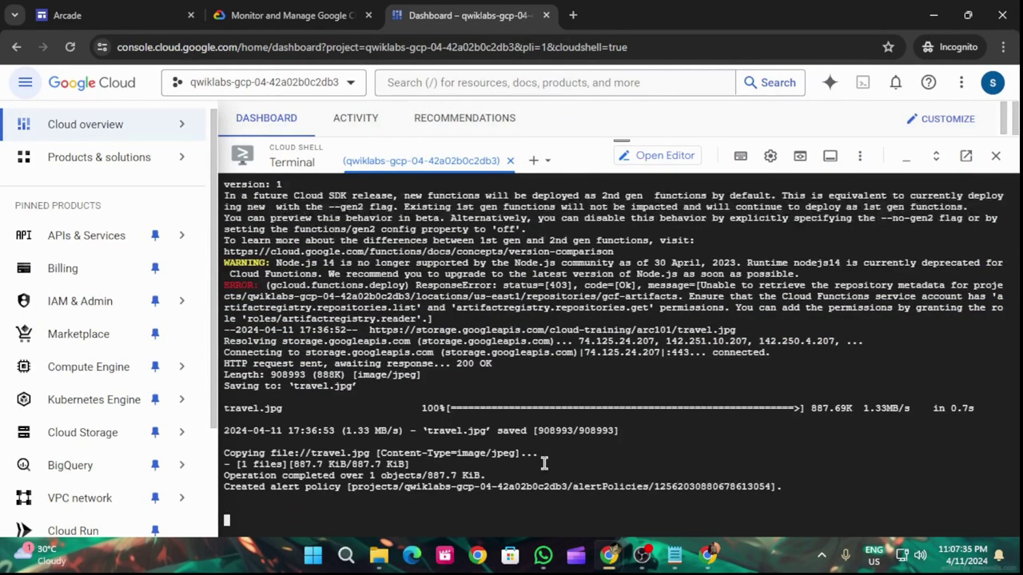
Step: Repeat Task 3's Cloud Function progress check, reviewing the Cloud Shell terminal output between attempts
left_click(336, 8)
left_click(387, 220)
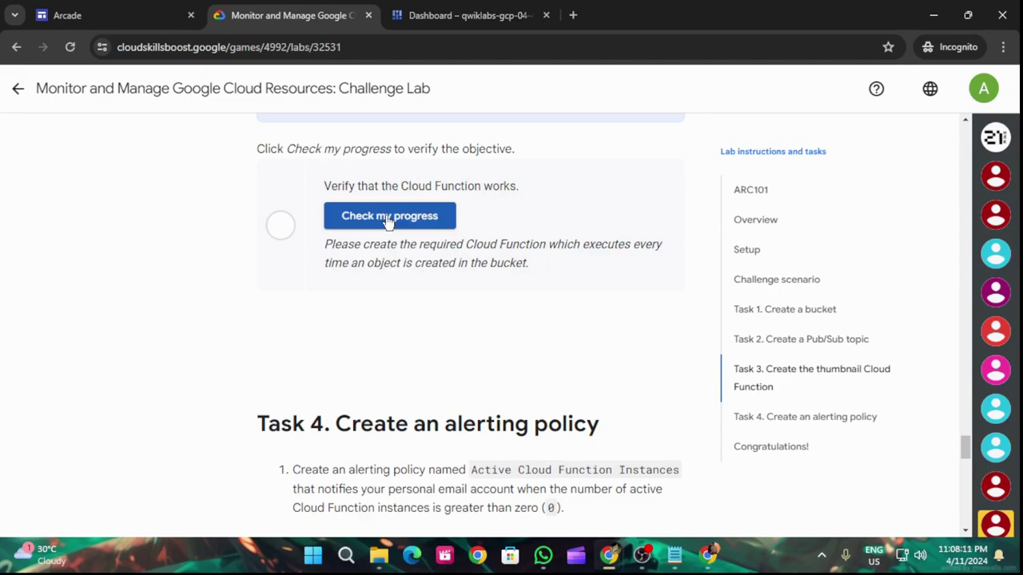
left_click(389, 221)
left_click(415, 14)
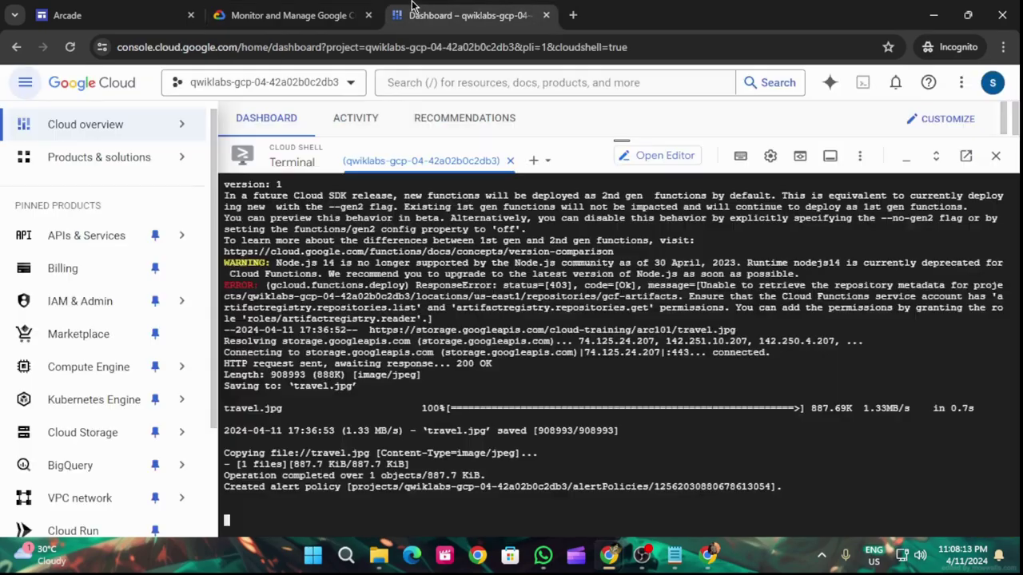
left_click(244, 8)
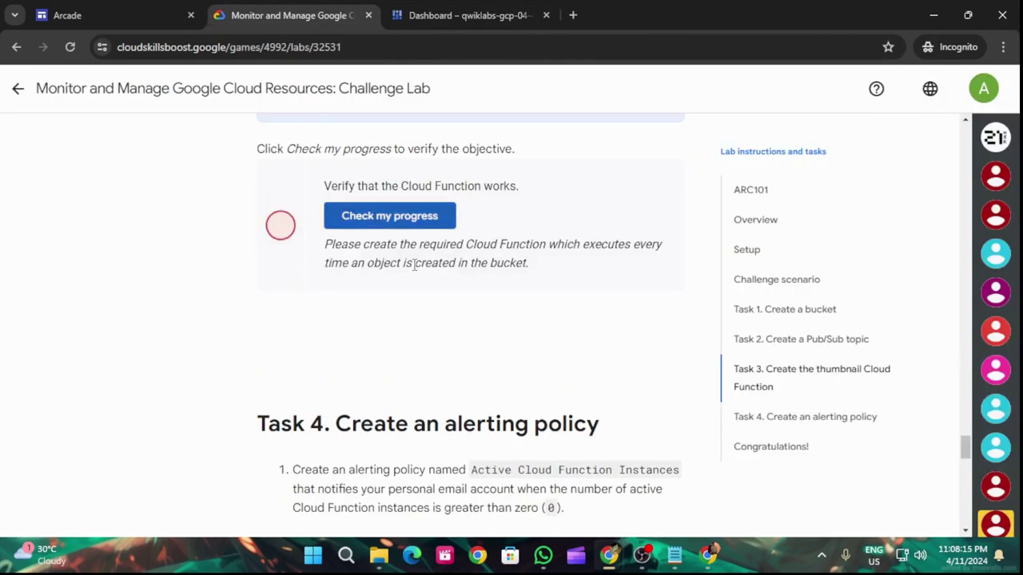
left_click(411, 226)
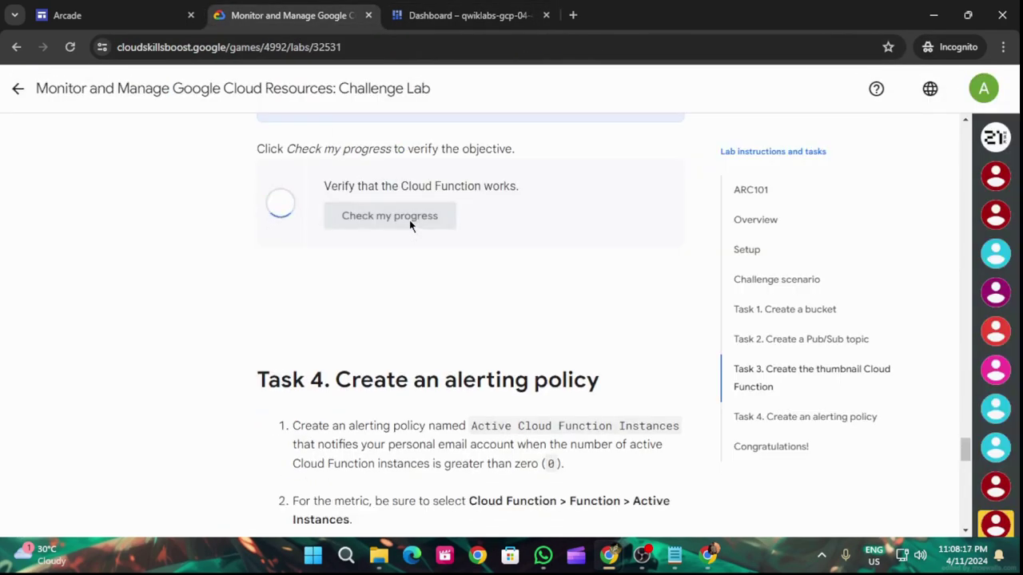
left_click(469, 6)
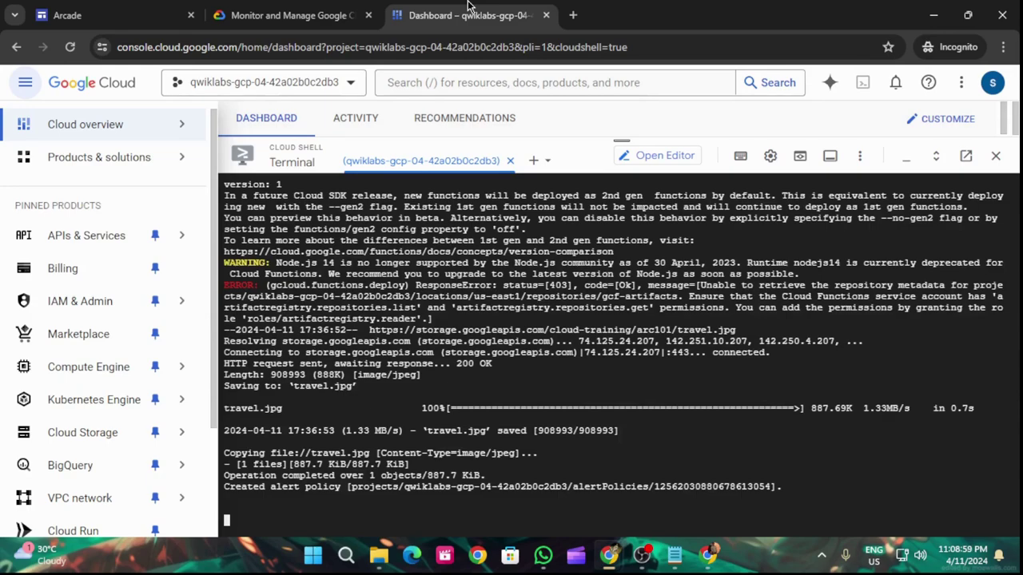
Step: Keep retrying the progress check that verifies the Cloud Function works, monitoring the running script between attempts
left_click(330, 12)
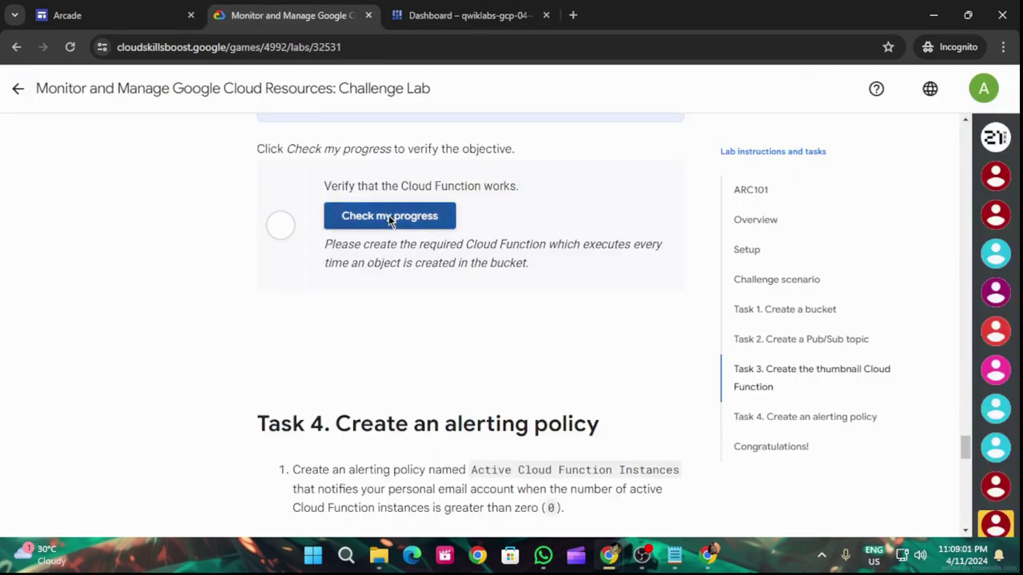
left_click(390, 217)
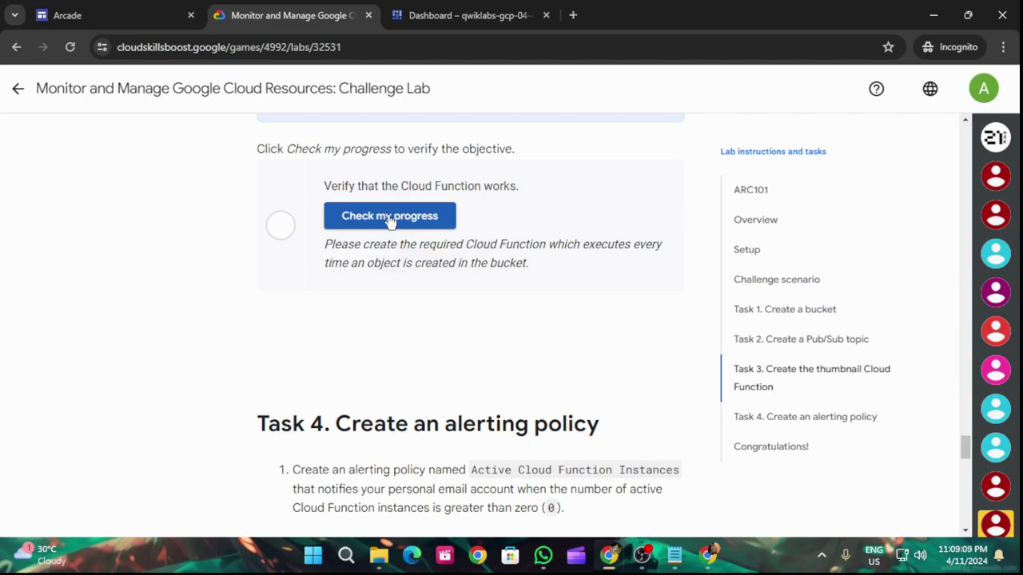
left_click(391, 217)
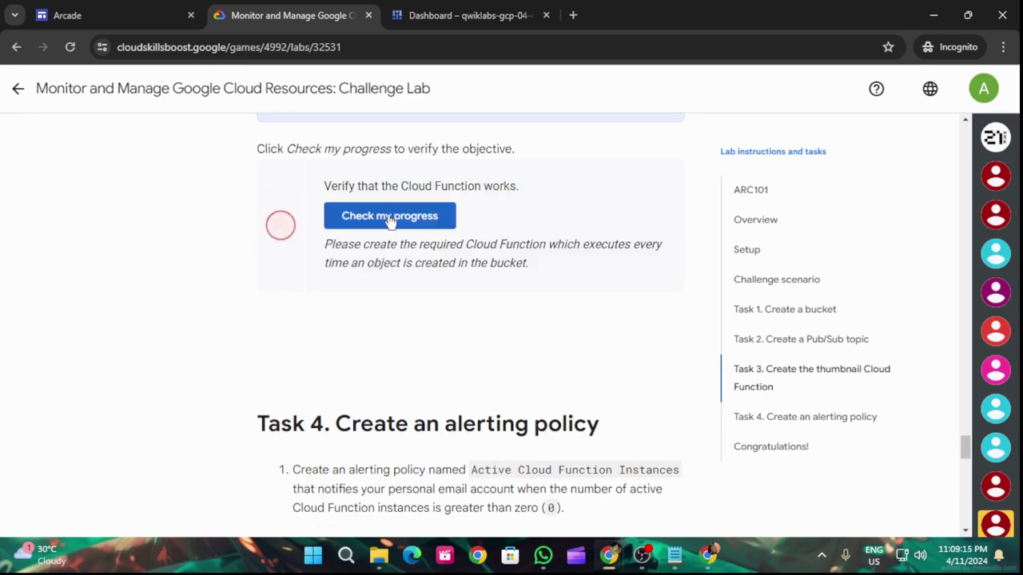
left_click(390, 217)
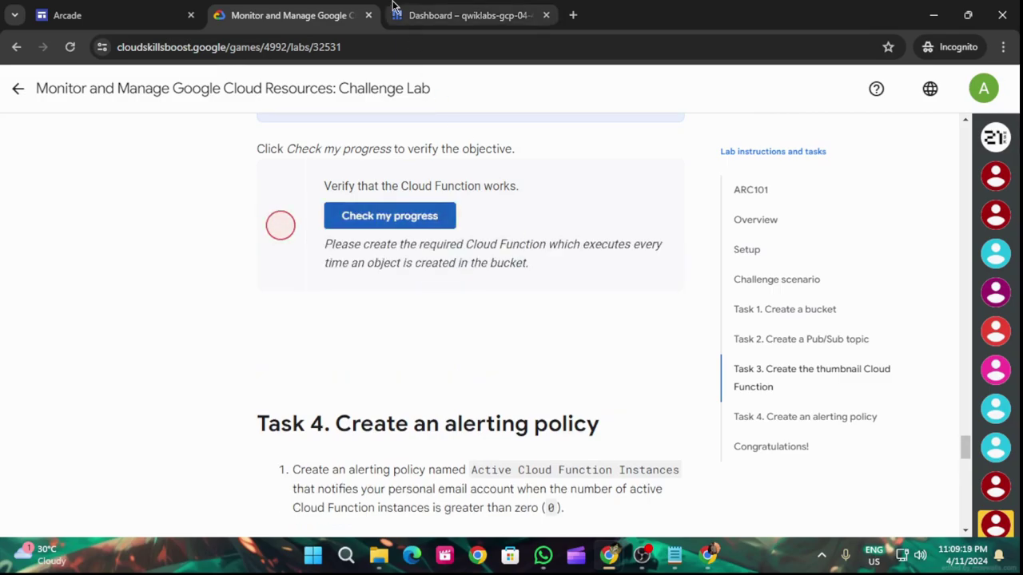
left_click(467, 15)
left_click(290, 12)
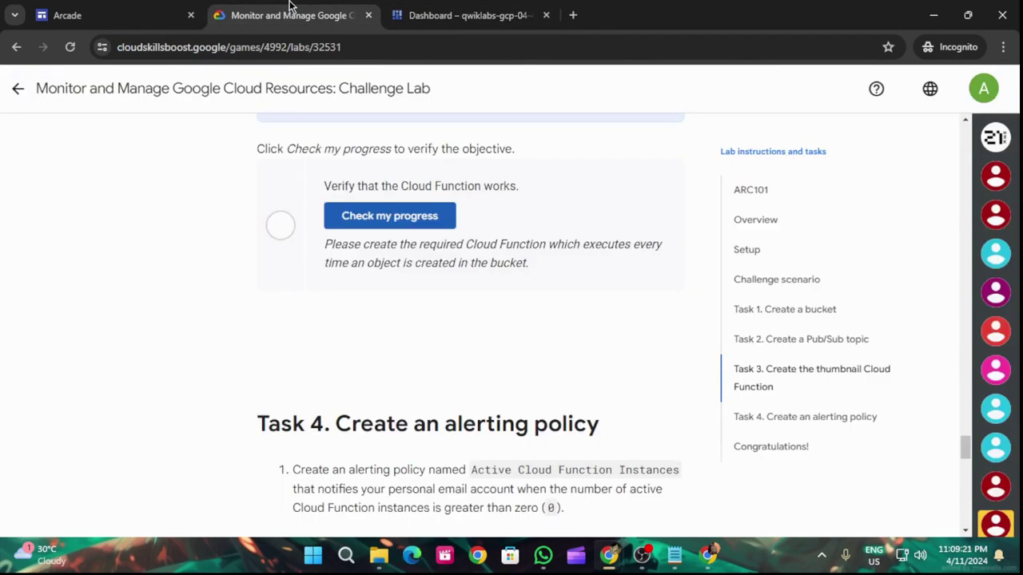
left_click(382, 216)
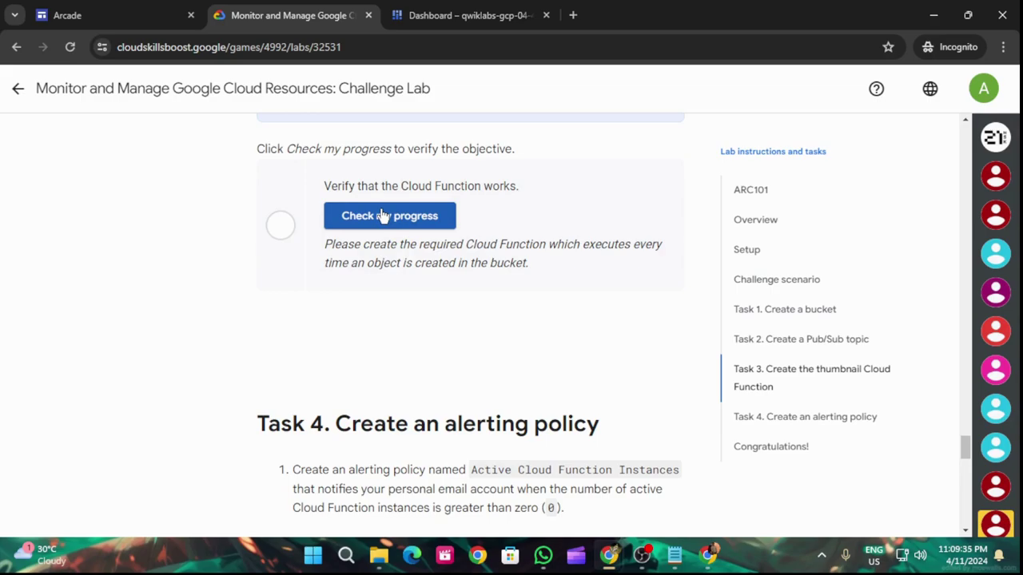
left_click(426, 23)
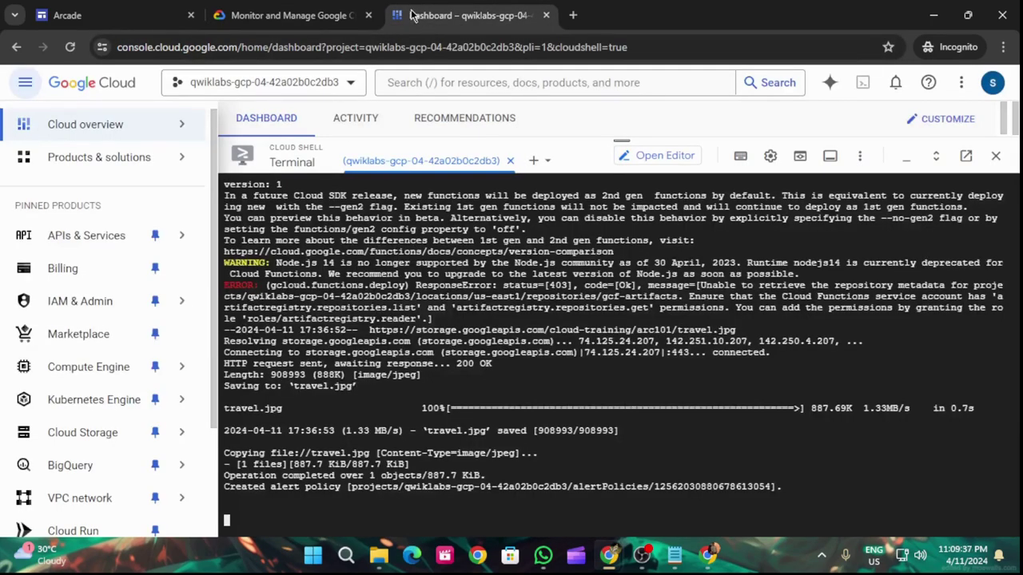
left_click(324, 11)
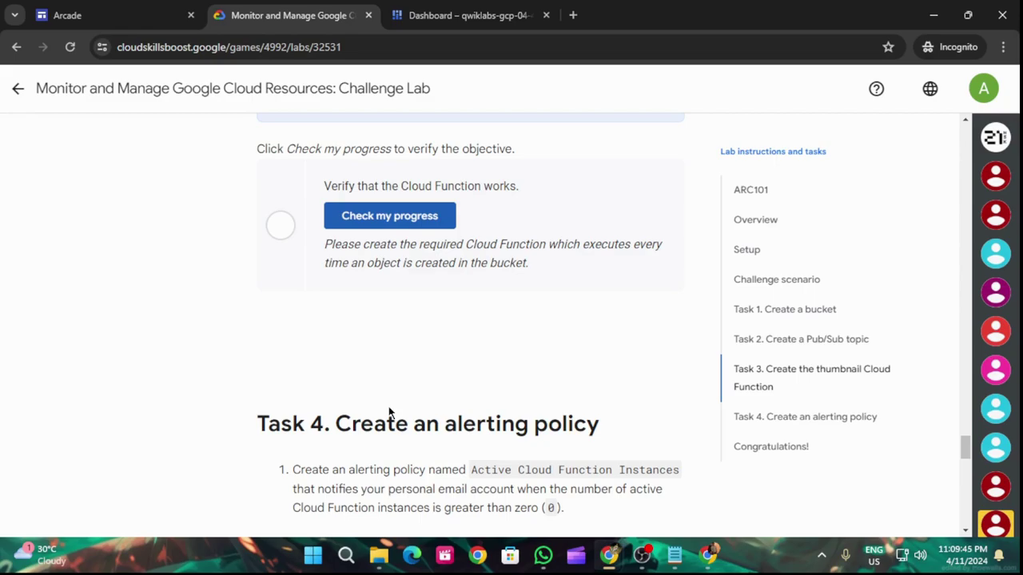
left_click(383, 212)
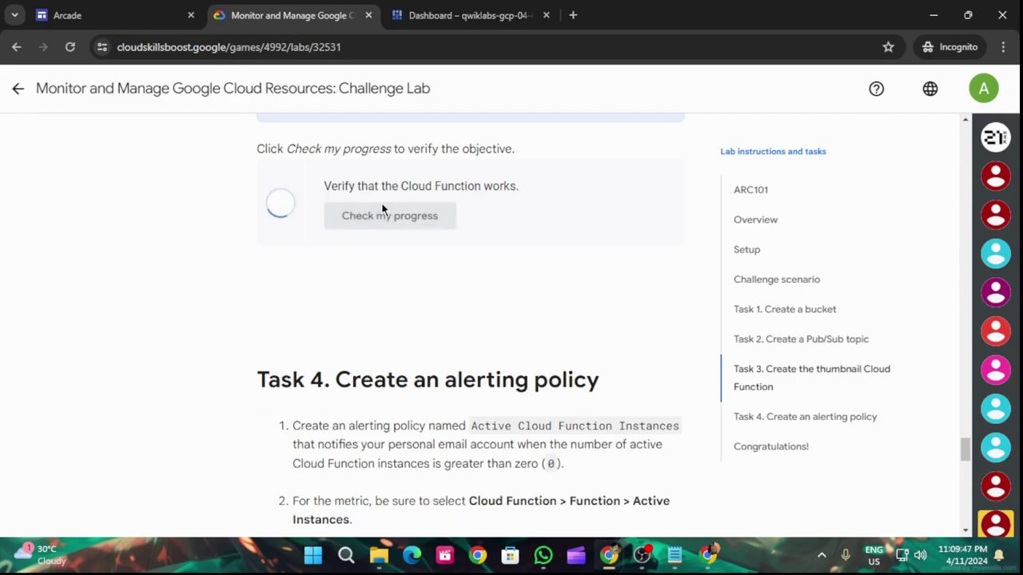
Step: Examine the end of the Cloud Shell output and retry the Task 3 Cloud Function progress check
left_click(454, 9)
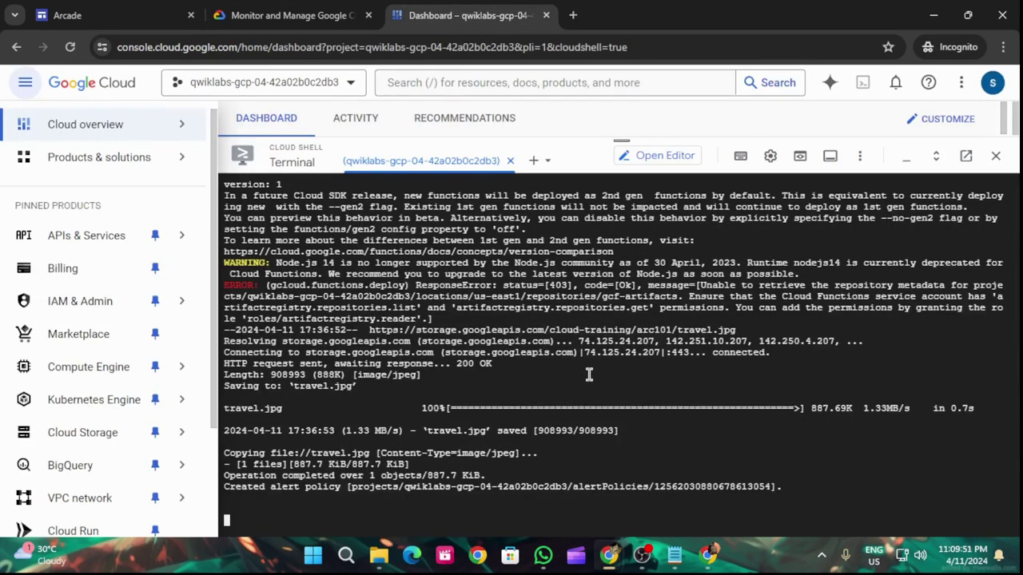
scroll(589, 374, "down", 1)
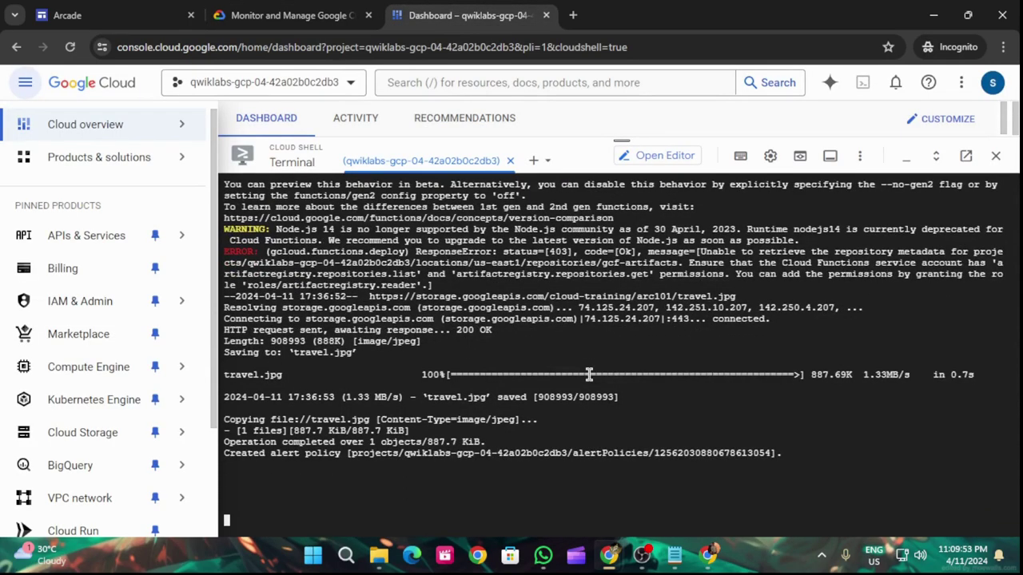
scroll(589, 375, "down", 1)
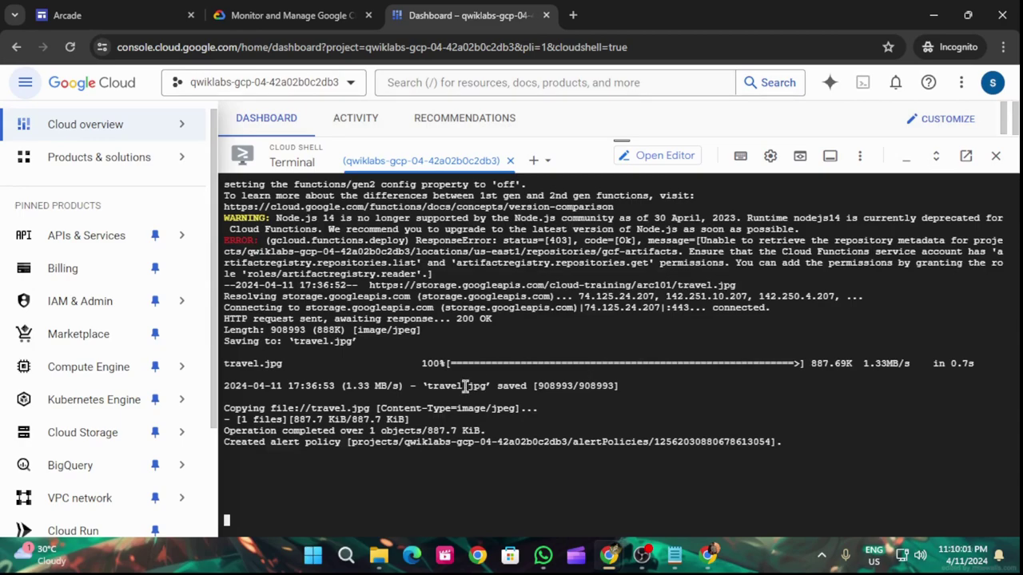
left_click(287, 15)
left_click(403, 215)
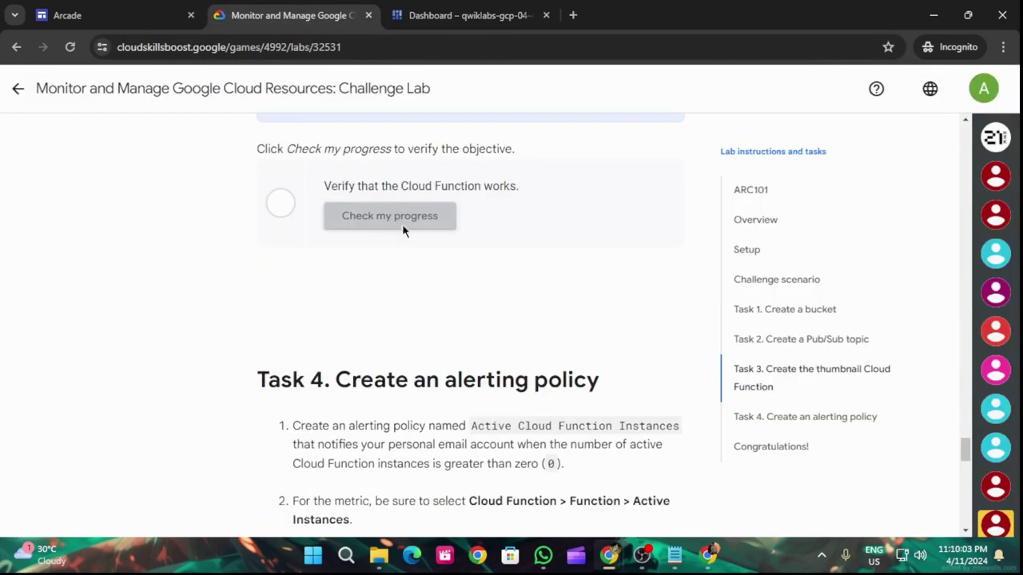
scroll(432, 320, "down", 5)
scroll(371, 260, "up", 5)
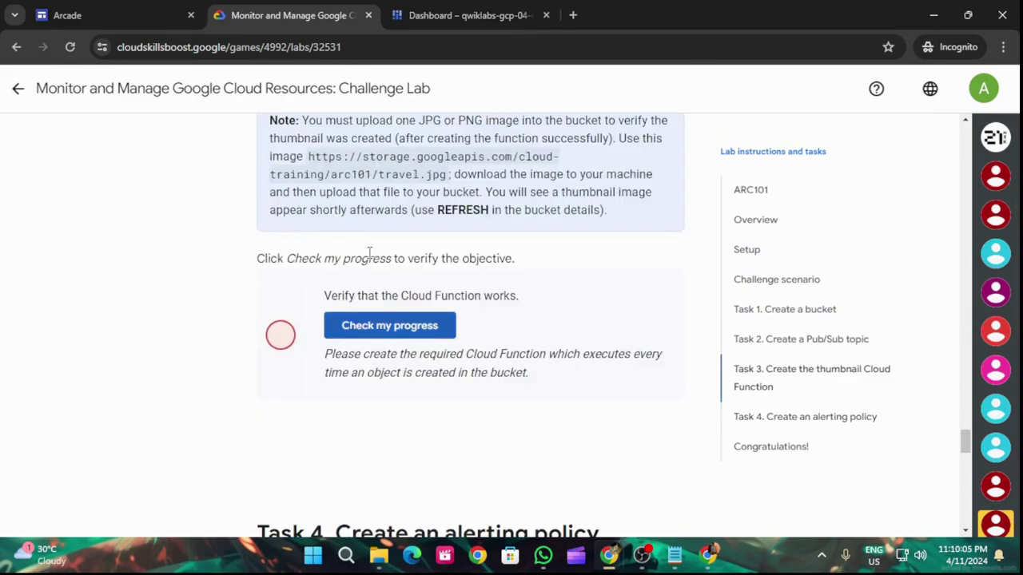
left_click(373, 327)
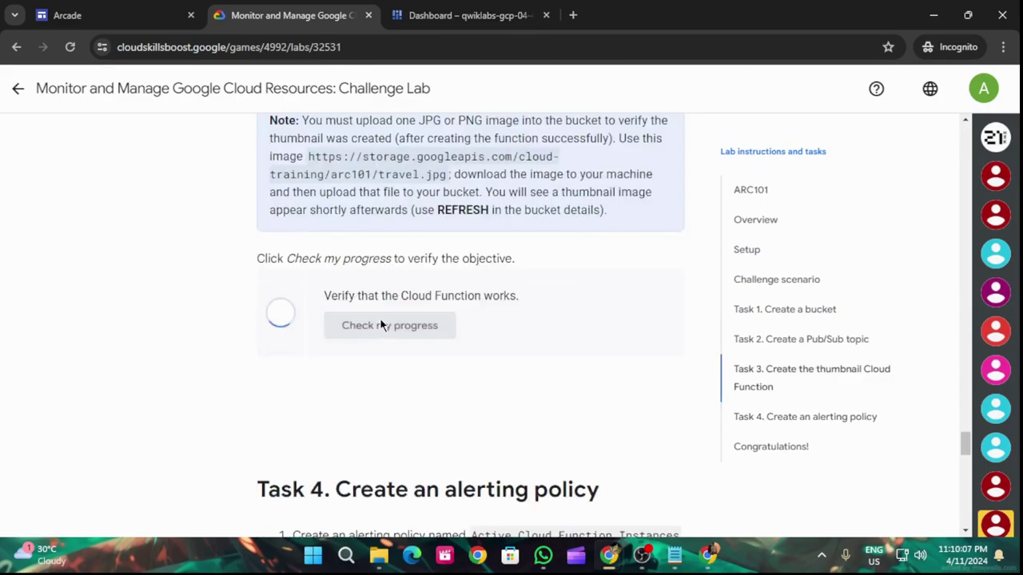
Step: Review Task 4's alerting policy check and Task 3's image-upload note and package.json code in the lab instructions
scroll(375, 324, "down", 5)
scroll(391, 334, "up", 3)
scroll(393, 335, "up", 3)
scroll(390, 326, "down", 1)
scroll(391, 327, "up", 2)
scroll(393, 329, "down", 3)
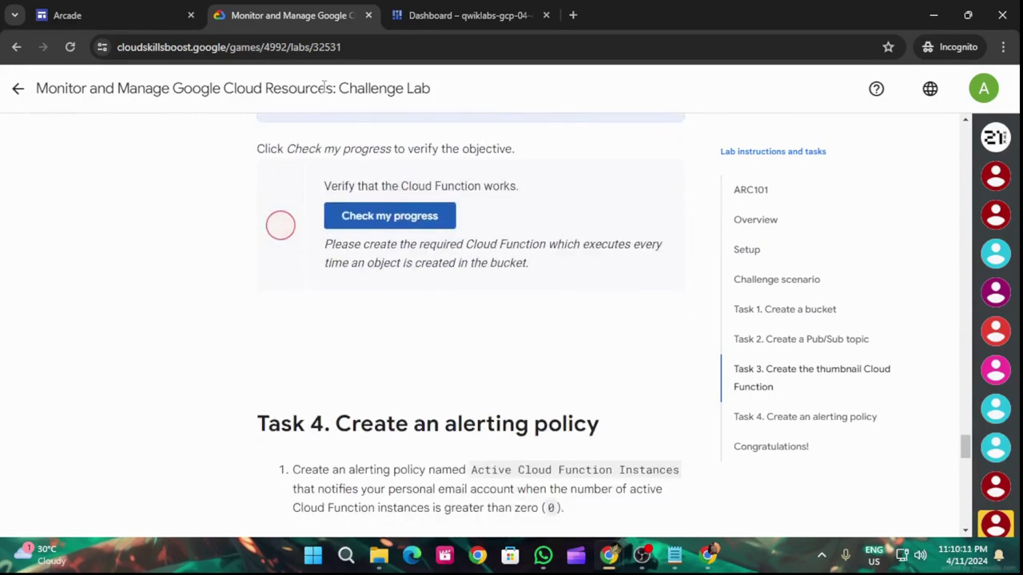
left_click(443, 15)
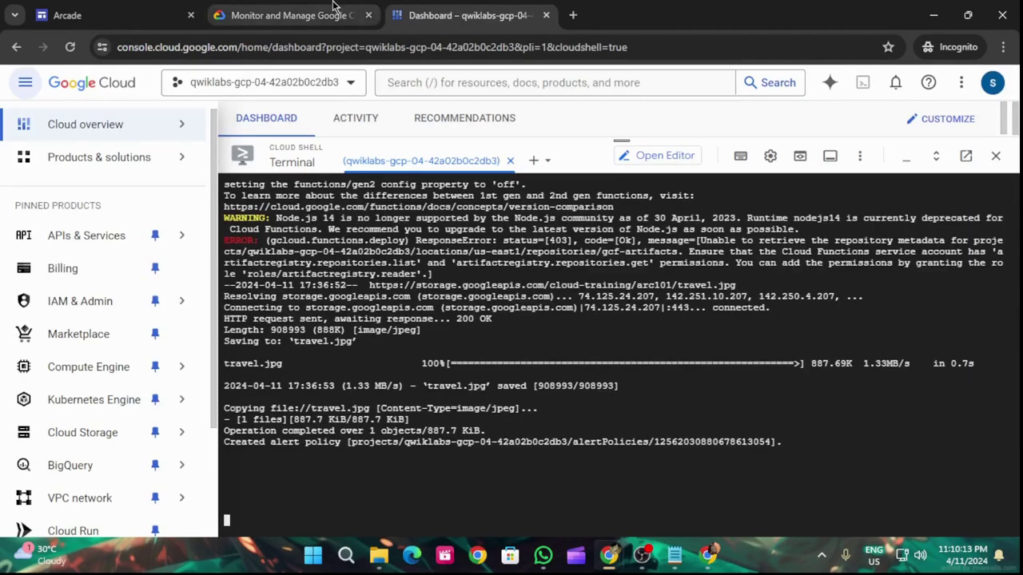
left_click(312, 13)
scroll(441, 397, "down", 3)
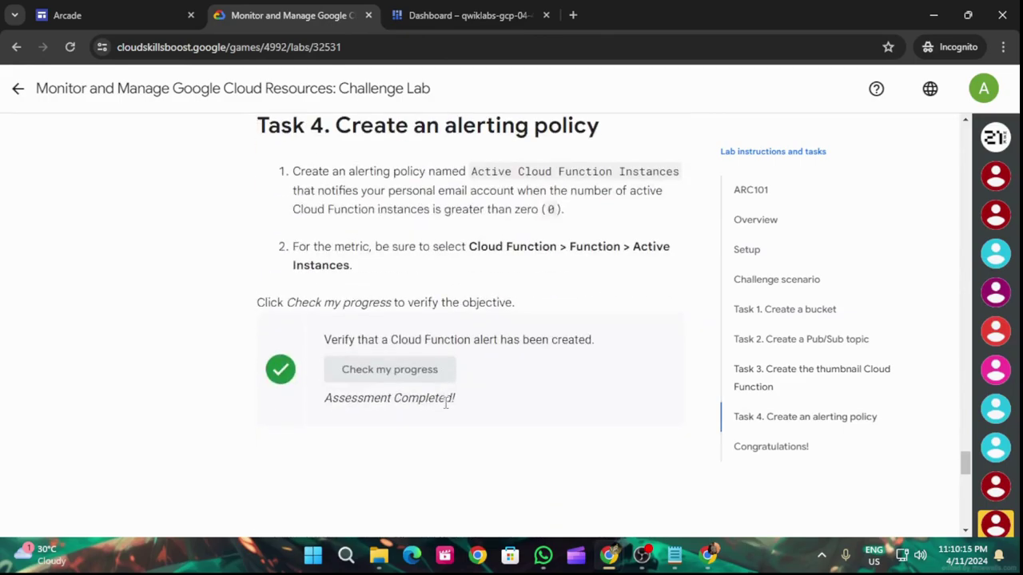
scroll(444, 400, "up", 5)
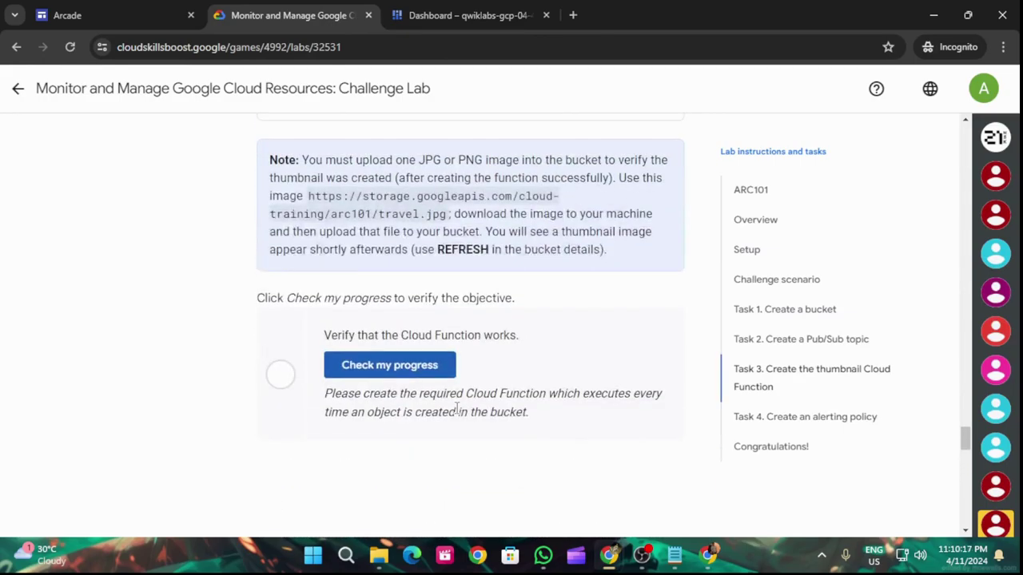
scroll(455, 409, "up", 1)
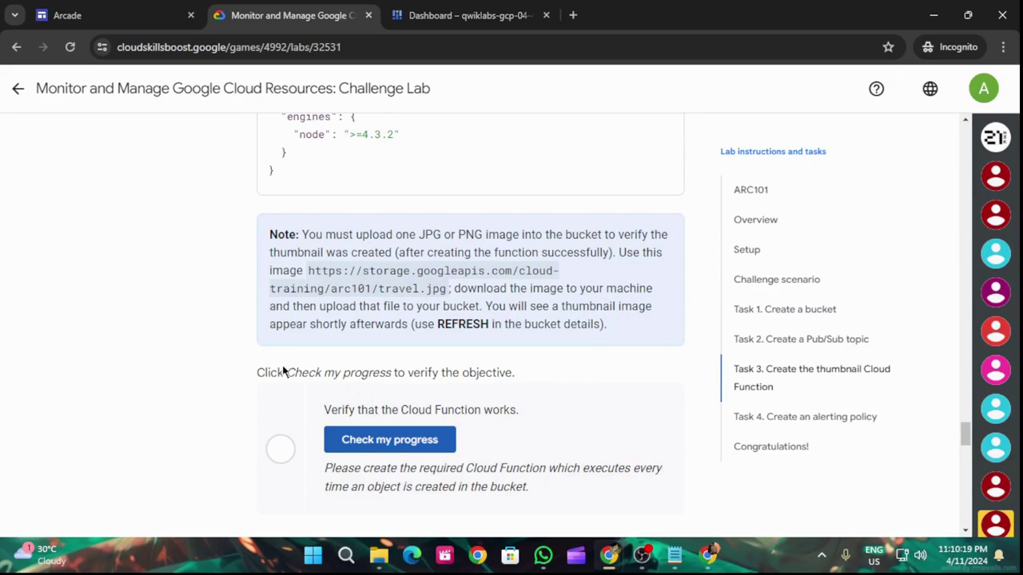
scroll(250, 430, "up", 3)
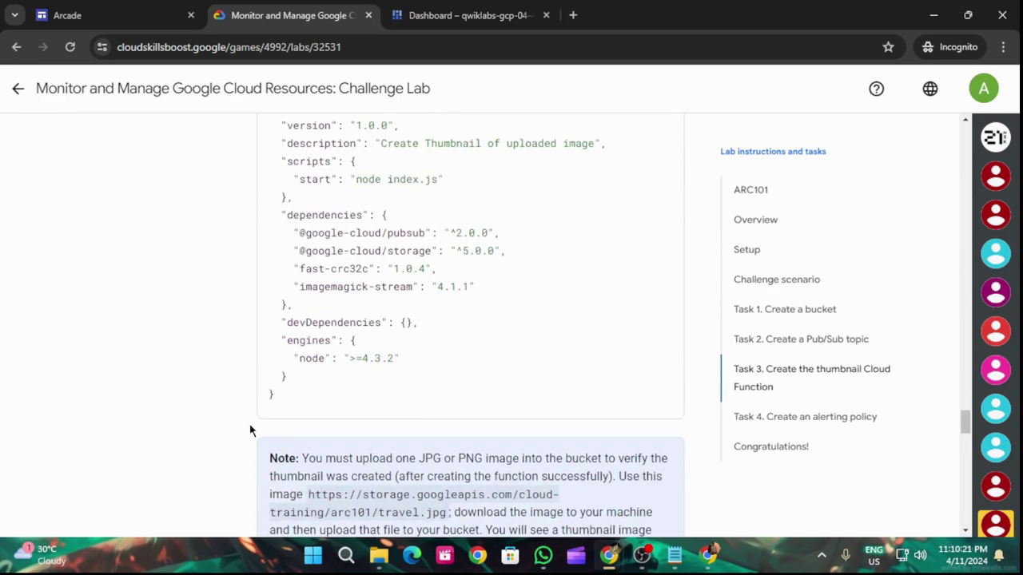
scroll(248, 430, "up", 1)
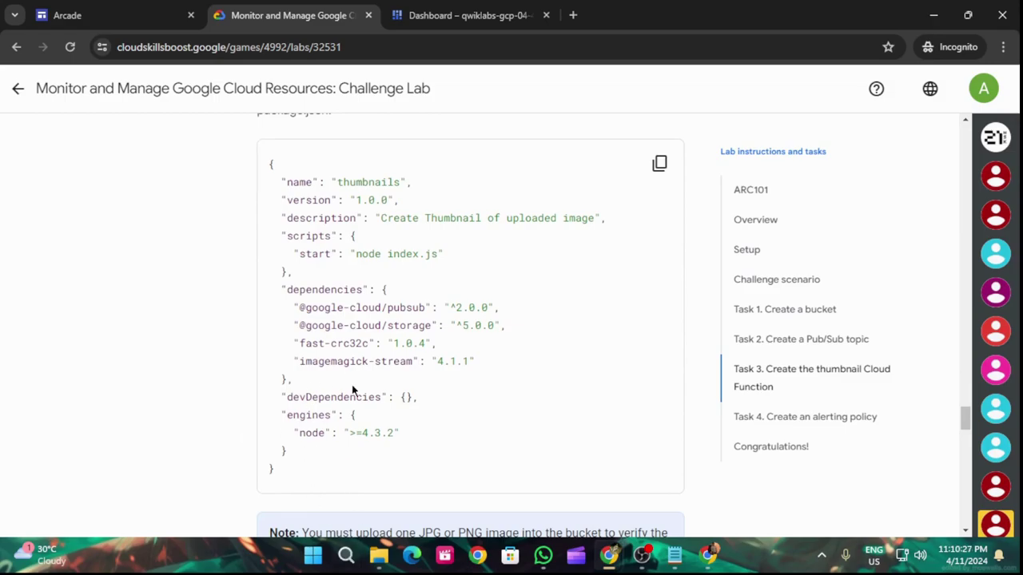
scroll(354, 393, "up", 2)
Step: Look at the Cloud Shell terminal once more and recheck the lab progress for Task 3's Cloud Function
left_click(472, 15)
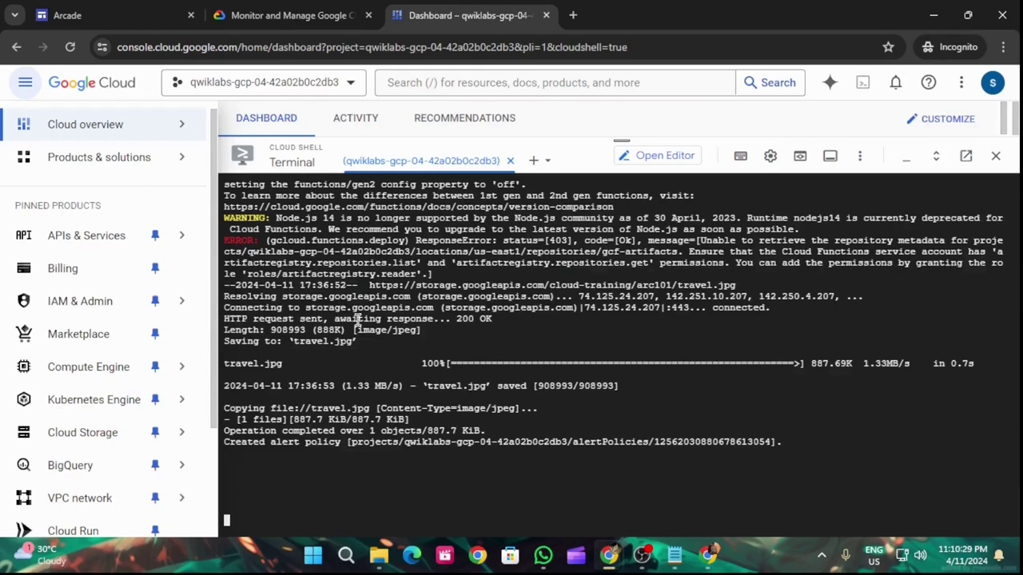
left_click(299, 7)
scroll(480, 398, "down", 8)
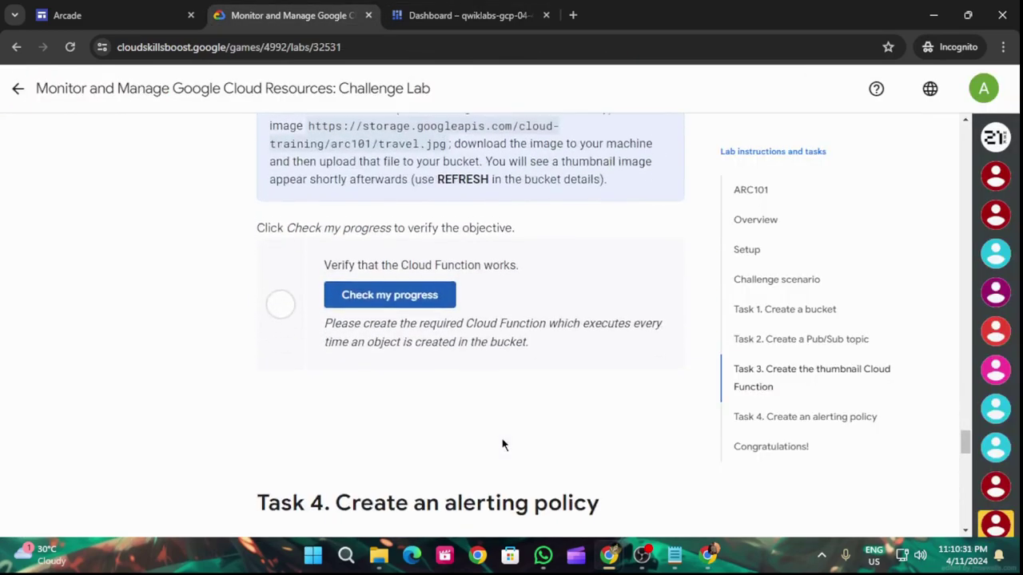
scroll(501, 444, "up", 1)
left_click(381, 370)
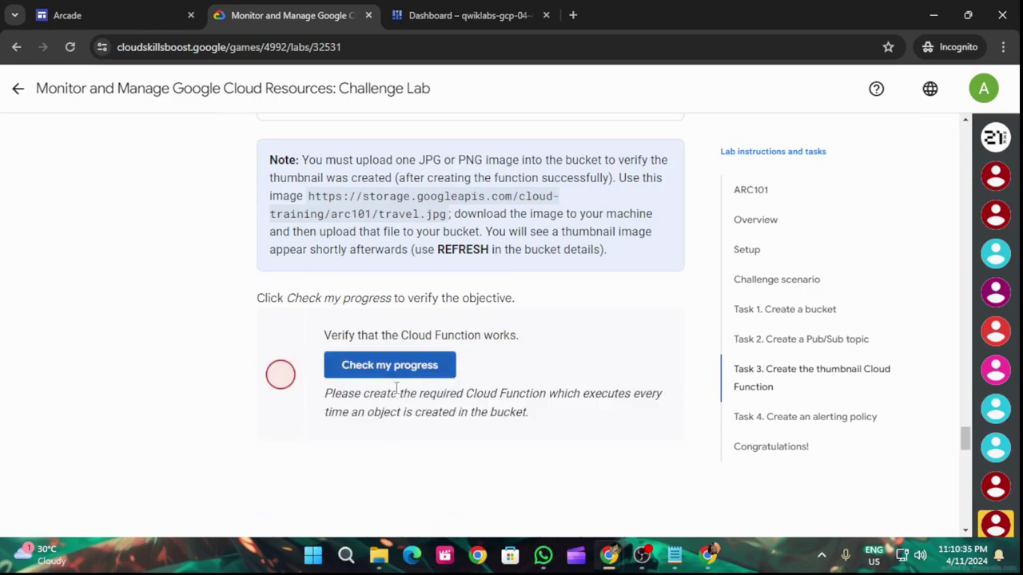
Step: Return to the Google Cloud console and shrink the Cloud Shell pane to uncover the project dashboard
left_click(392, 9)
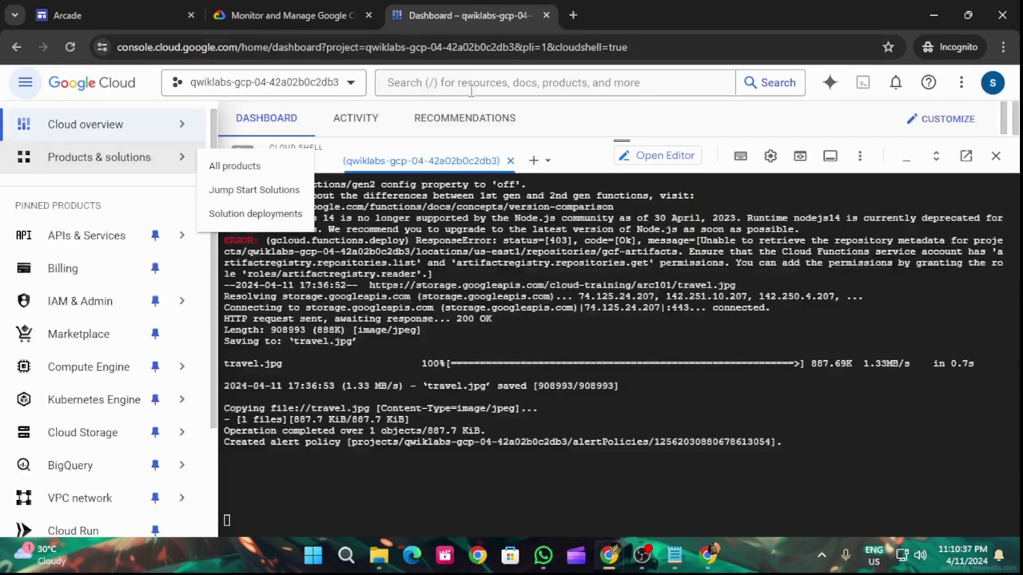
left_click_drag(606, 141, 622, 394)
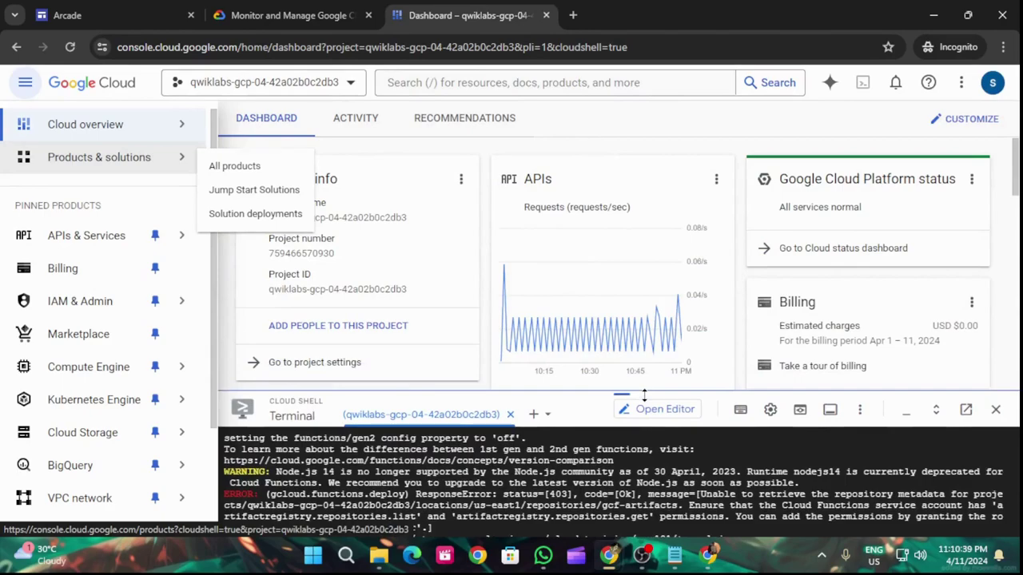
Step: Open the bucket travel-bucket-qwiklabs-gcp-04-42a02b0c2db3 in Cloud Storage to view its objects, closing the tutorial pane
mouse_move(82, 415)
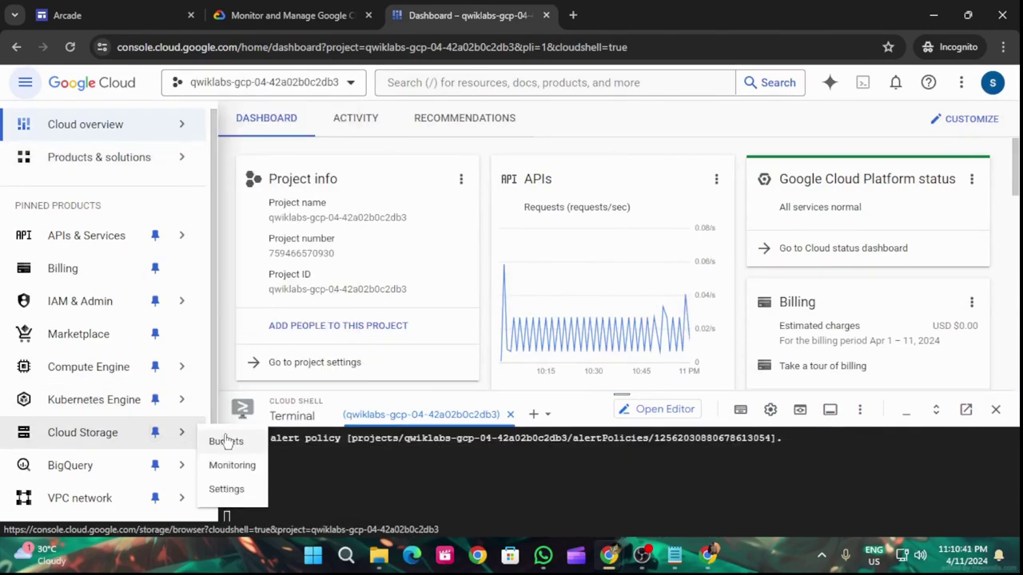
left_click(227, 441)
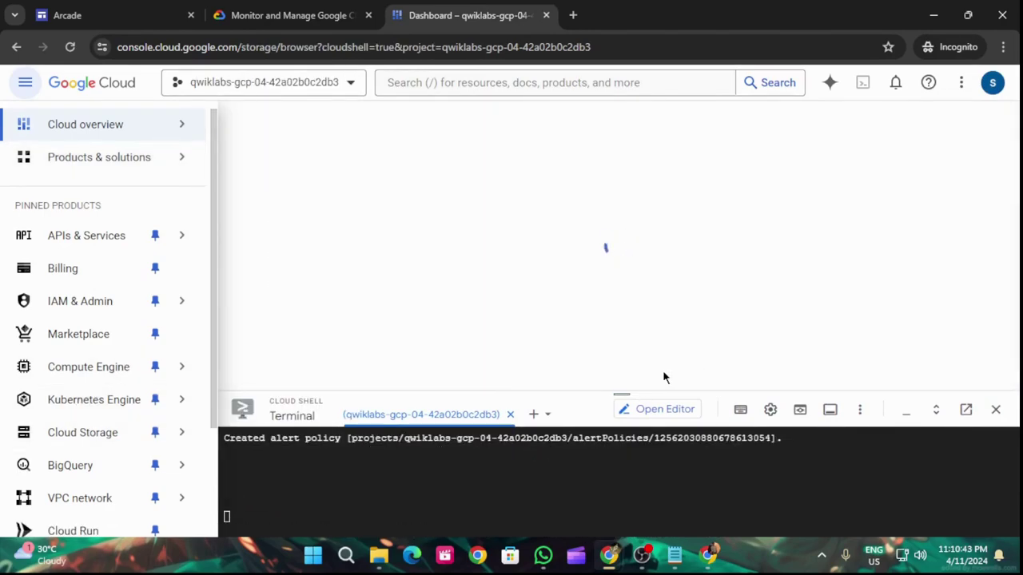
scroll(459, 317, "down", 5)
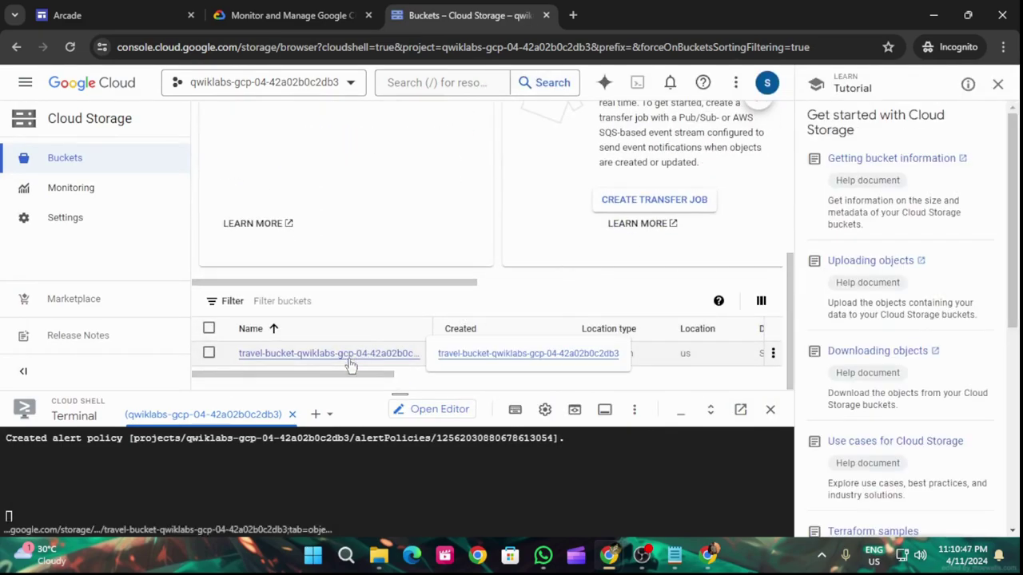
left_click(342, 357)
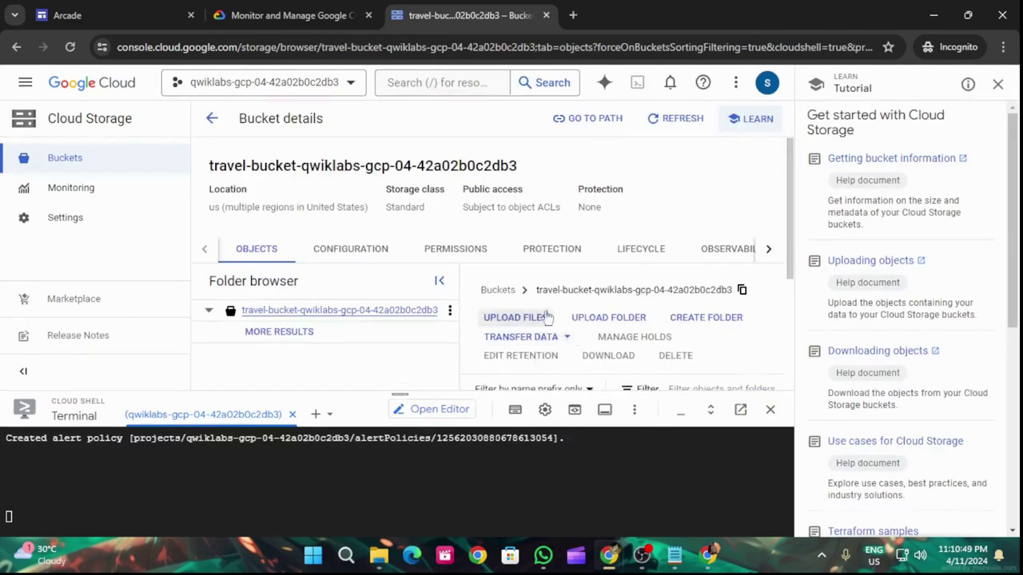
scroll(523, 262, "down", 3)
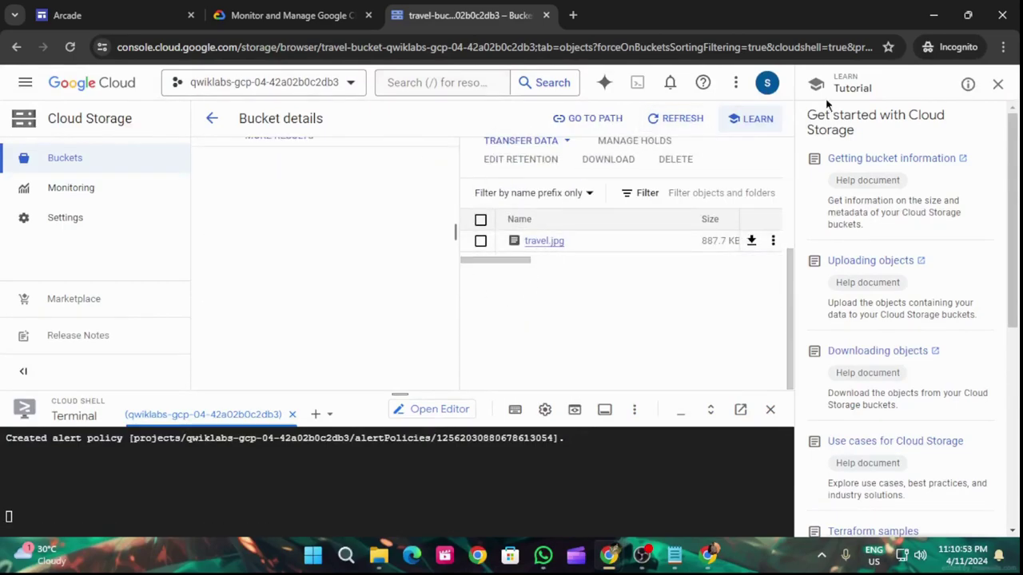
left_click(997, 83)
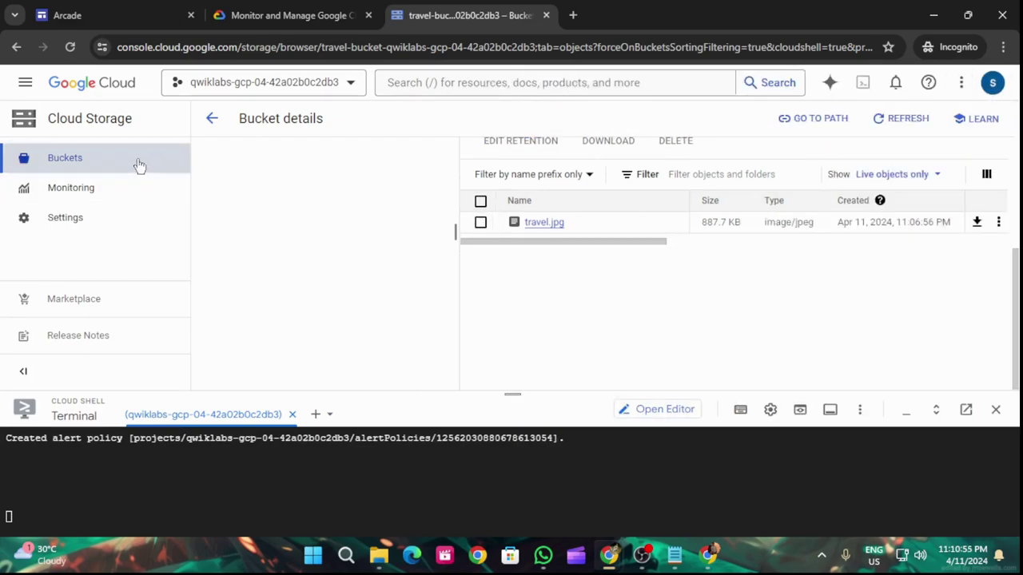
Step: Recheck the lab's Task 3 Cloud Function progress and enlarge the Cloud Shell pane over the bucket details to read its output
left_click(348, 7)
left_click(417, 365)
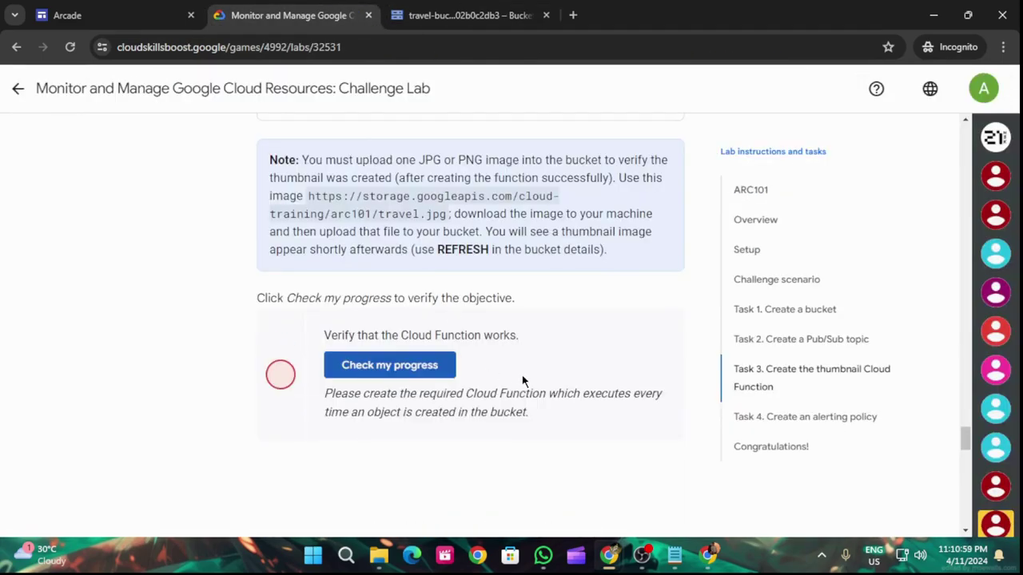
left_click(468, 8)
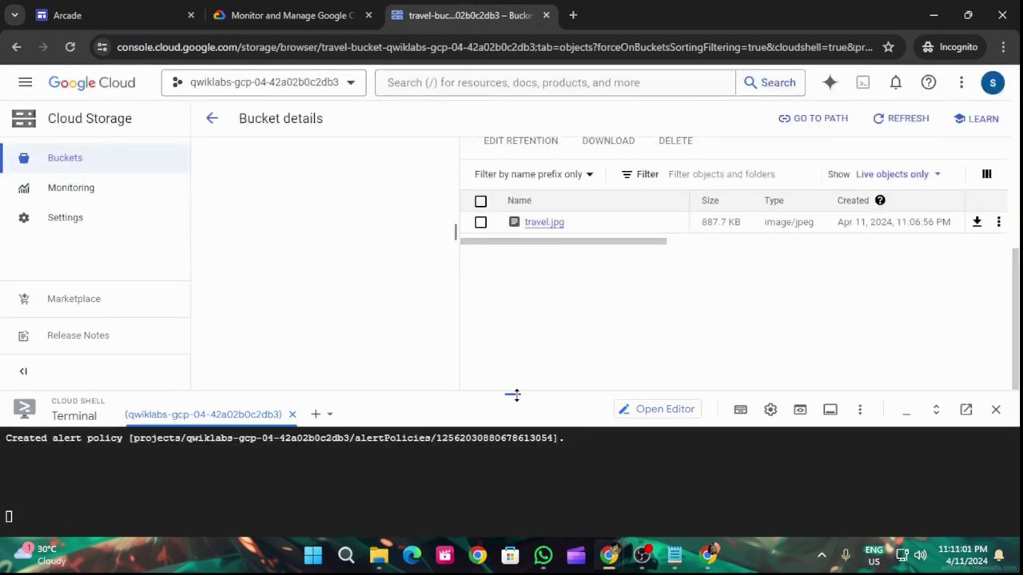
left_click_drag(514, 392, 476, 135)
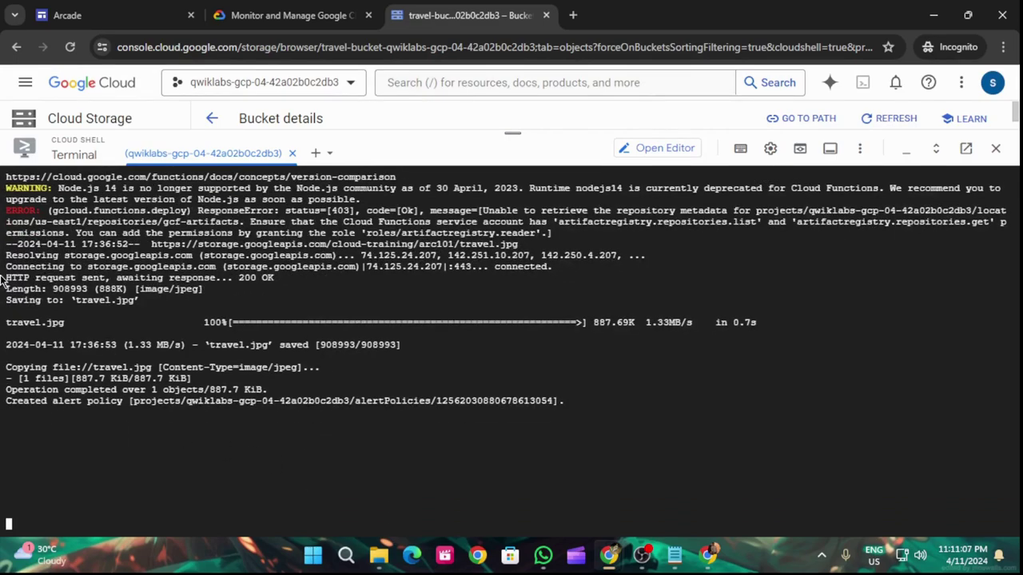
Step: Retry the Task 3 Cloud Function progress check in the lab and examine the end of the Cloud Shell output
left_click(293, 12)
left_click(437, 372)
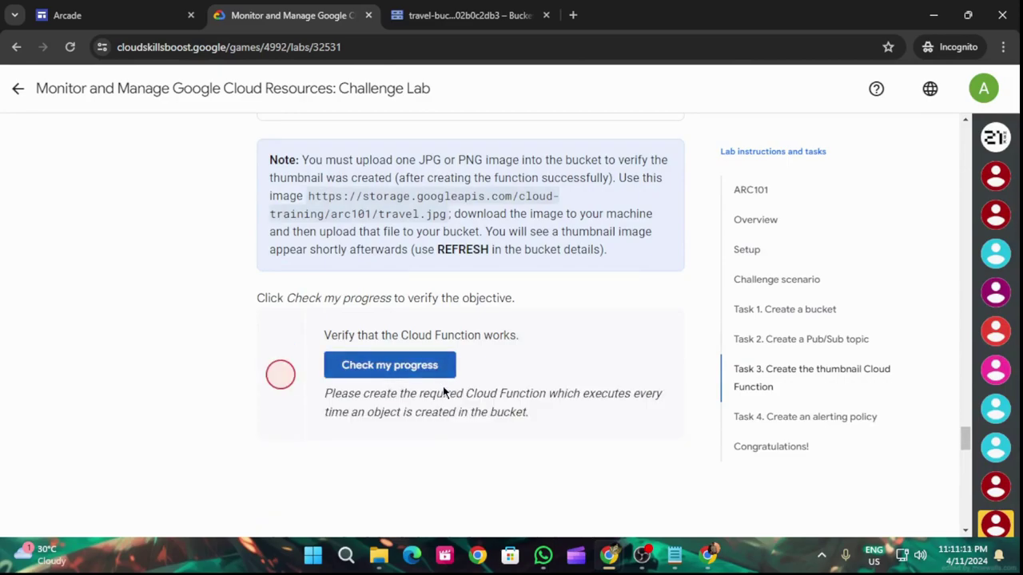
left_click(401, 376)
left_click(462, 15)
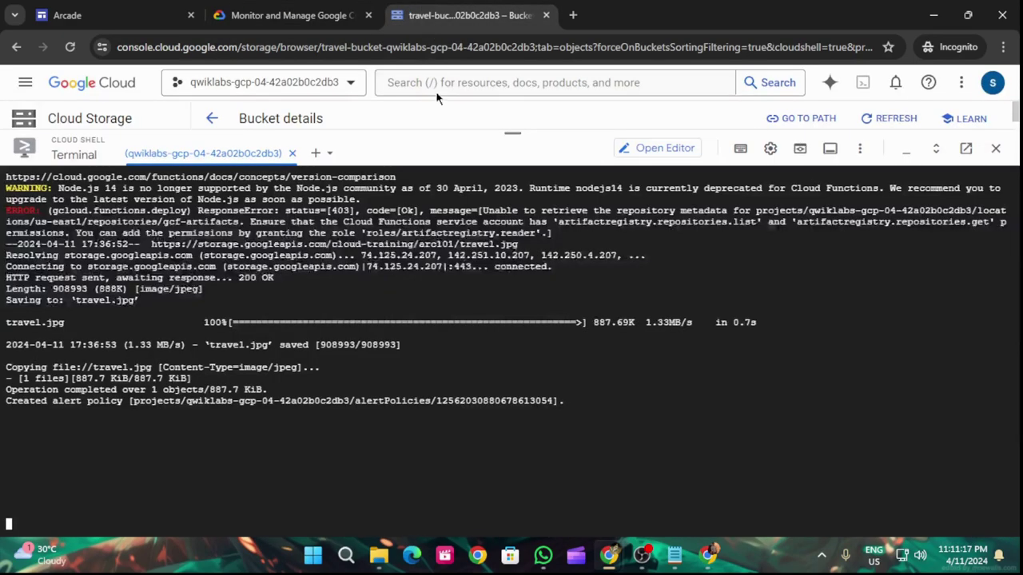
scroll(213, 498, "down", 2)
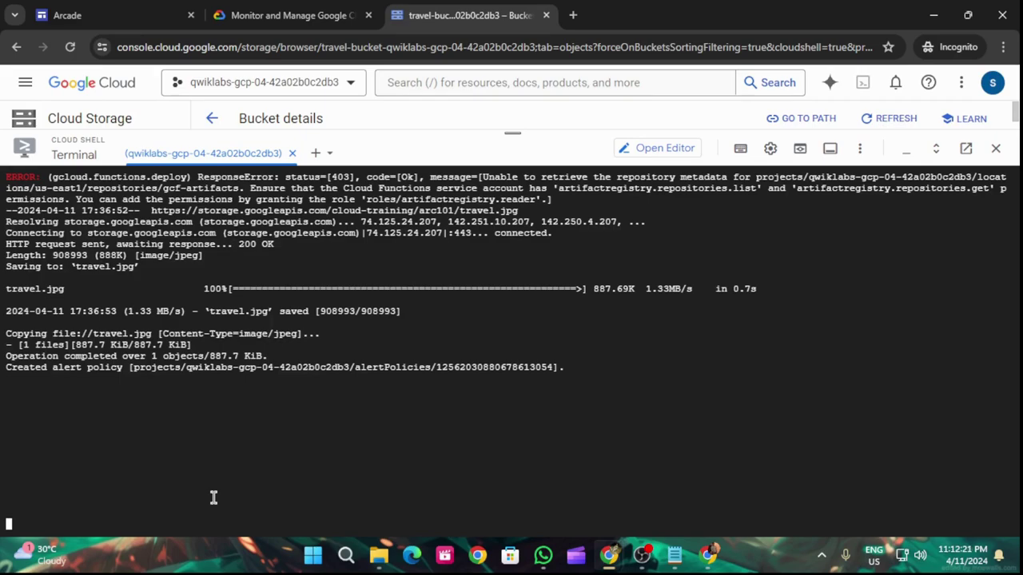
Step: Keep rechecking Task 3's Cloud Function progress while monitoring the Cloud Shell terminal for new script output
left_click(275, 12)
left_click(381, 366)
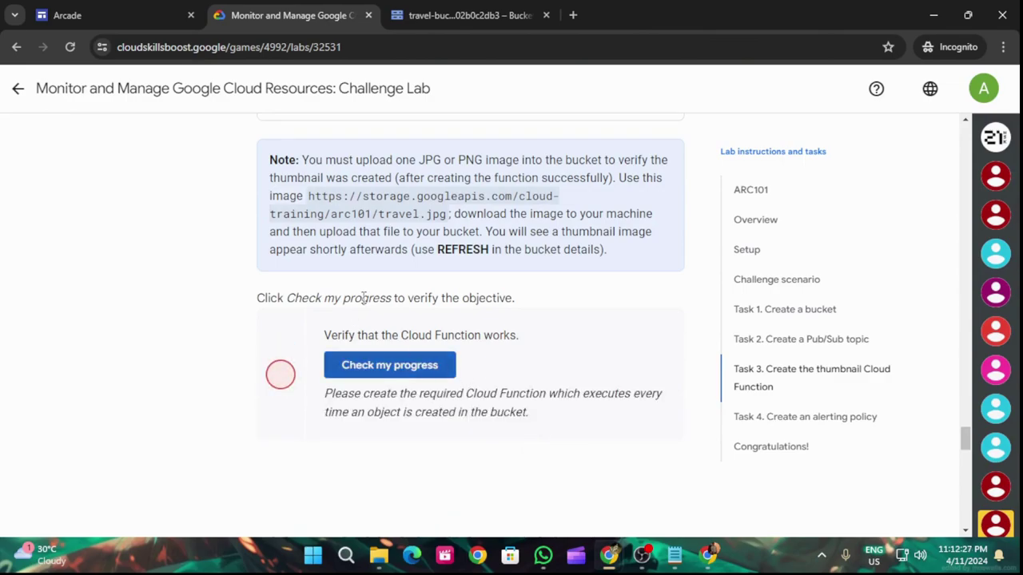
left_click(496, 12)
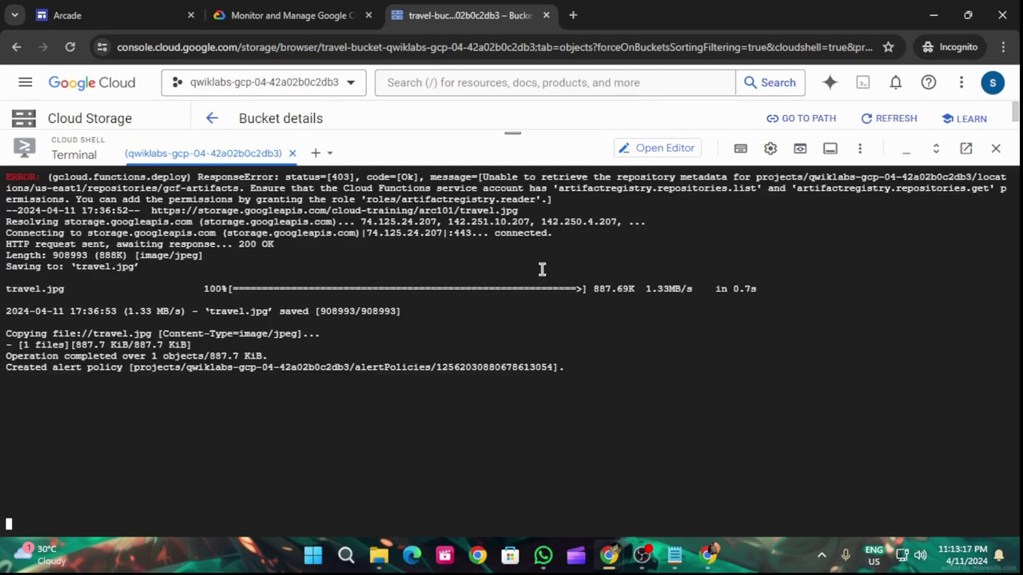
left_click(276, 15)
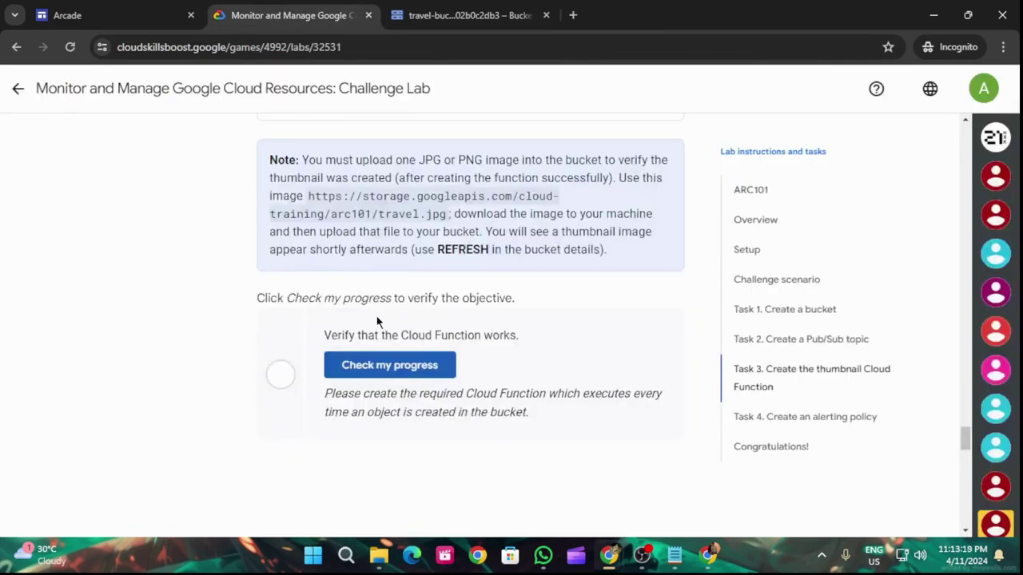
left_click(391, 366)
left_click(406, 371)
left_click(494, 7)
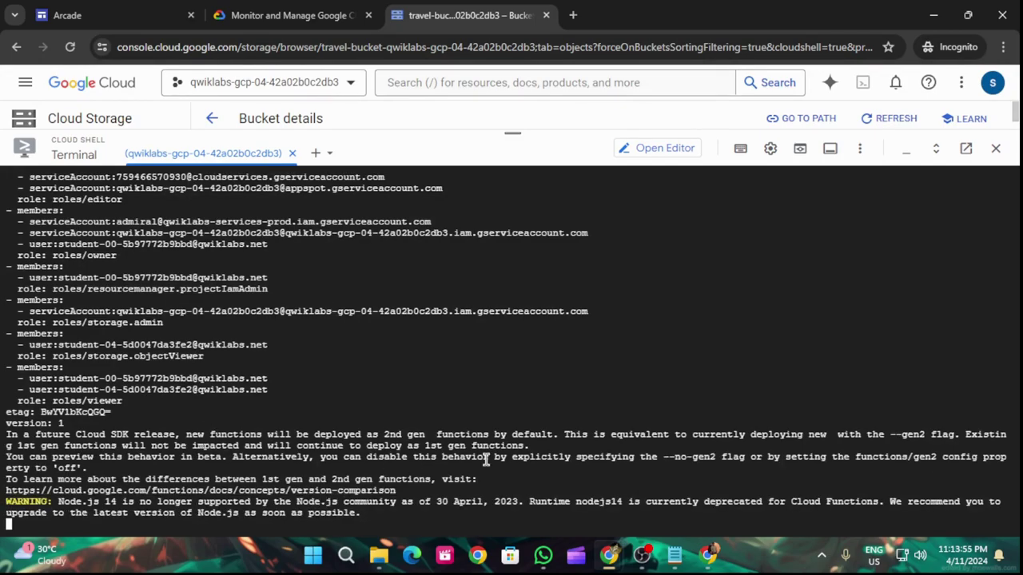
Step: Monitor the function deployment in Cloud Shell and repeat the lab's Cloud Function progress check
left_click(279, 15)
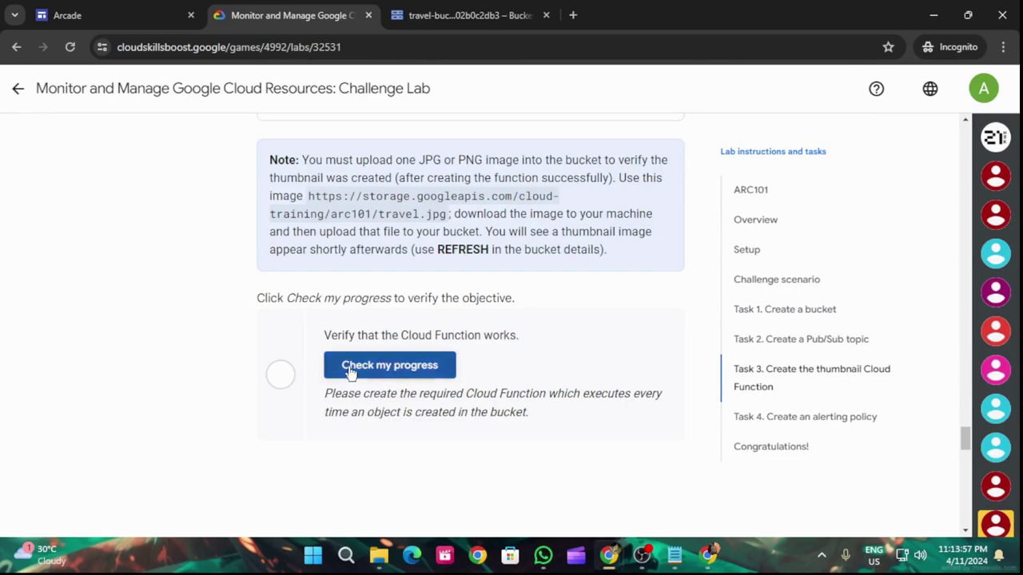
left_click(349, 369)
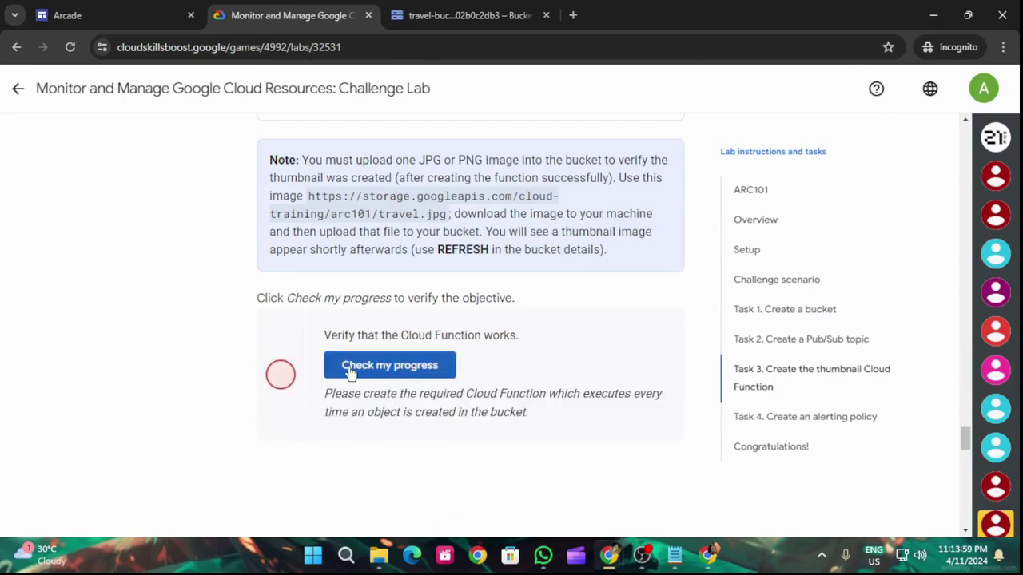
left_click(443, 8)
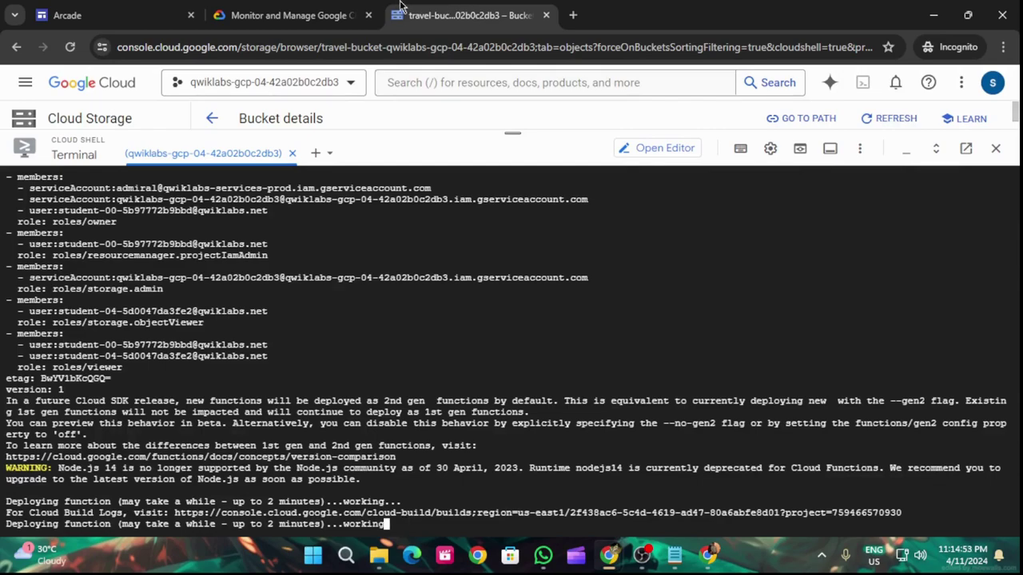
left_click(324, 10)
left_click(413, 368)
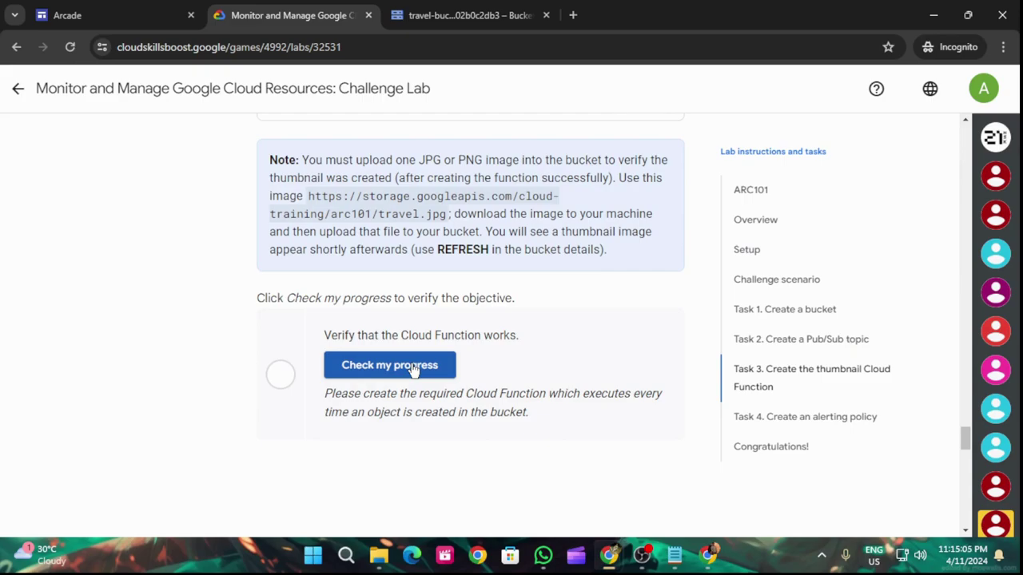
left_click(412, 367)
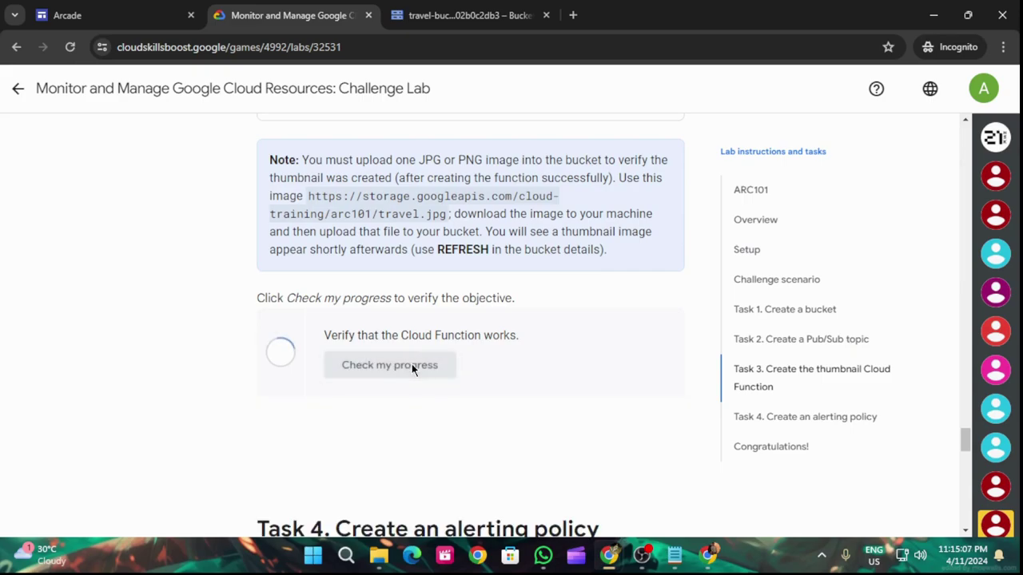
left_click(476, 10)
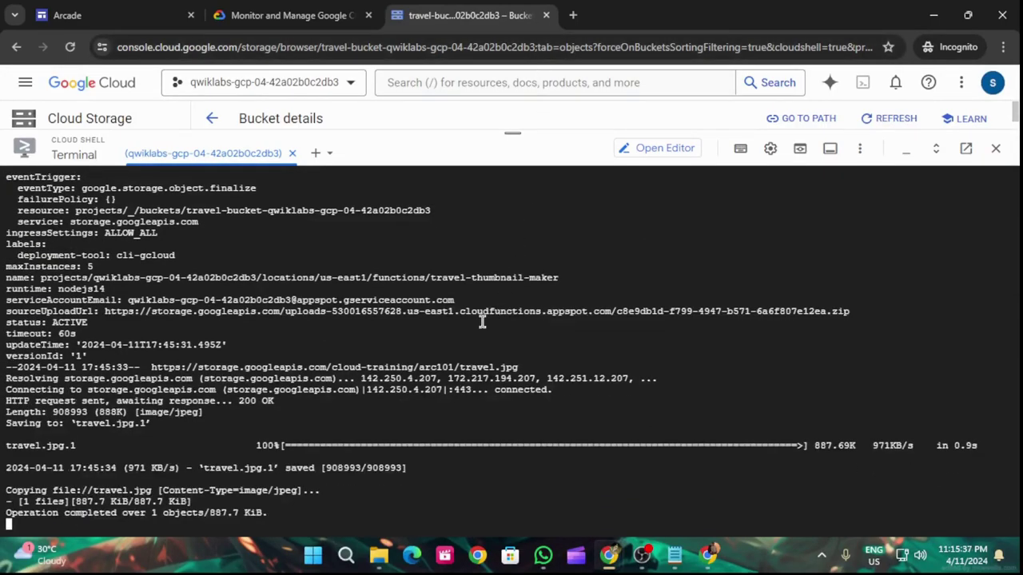
Step: Run the Task 3 Cloud Function progress check again in the lab instructions
left_click(297, 11)
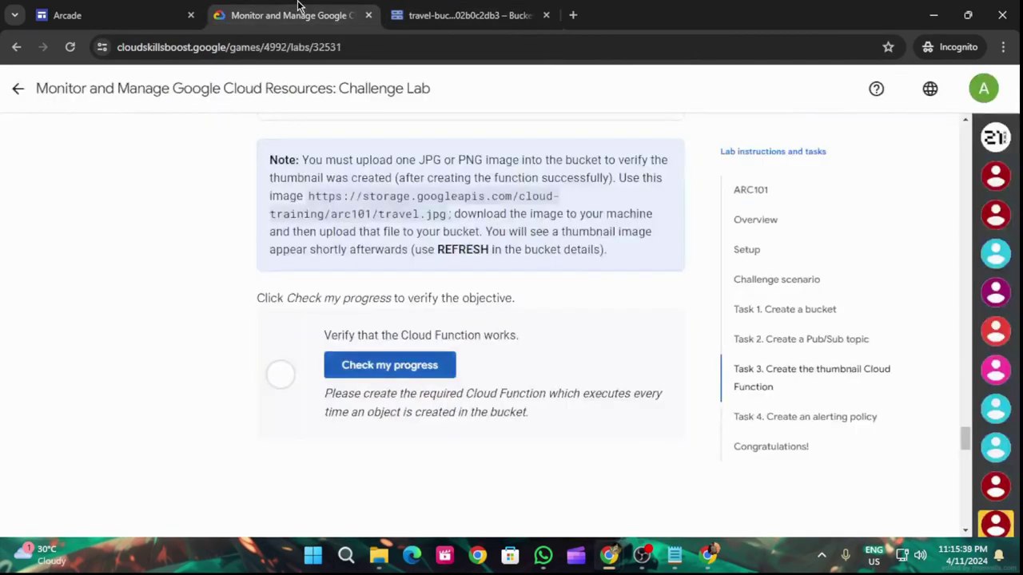
left_click(419, 365)
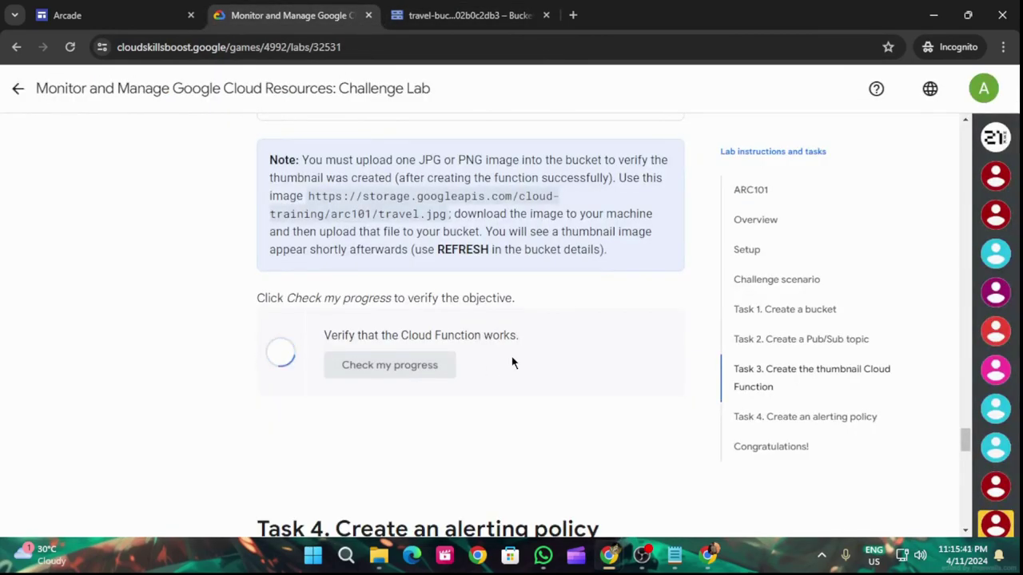
left_click(441, 366)
scroll(447, 364, "down", 5)
scroll(406, 342, "up", 5)
Step: Go back to the Level 1: Getting Started with GCP game page and expand Level Up! to view the lab's completion status
scroll(407, 342, "up", 15)
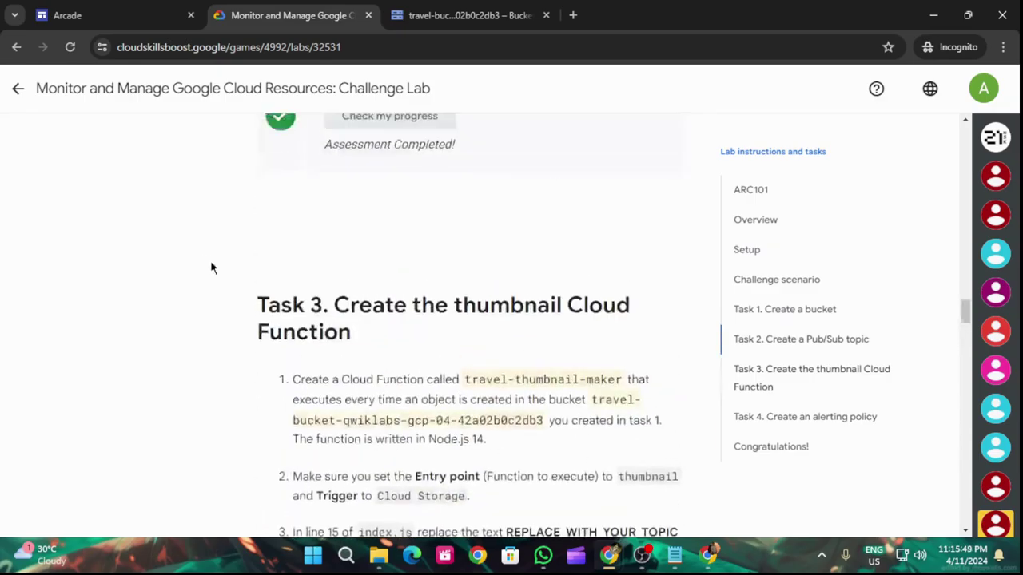
scroll(212, 267, "up", 20)
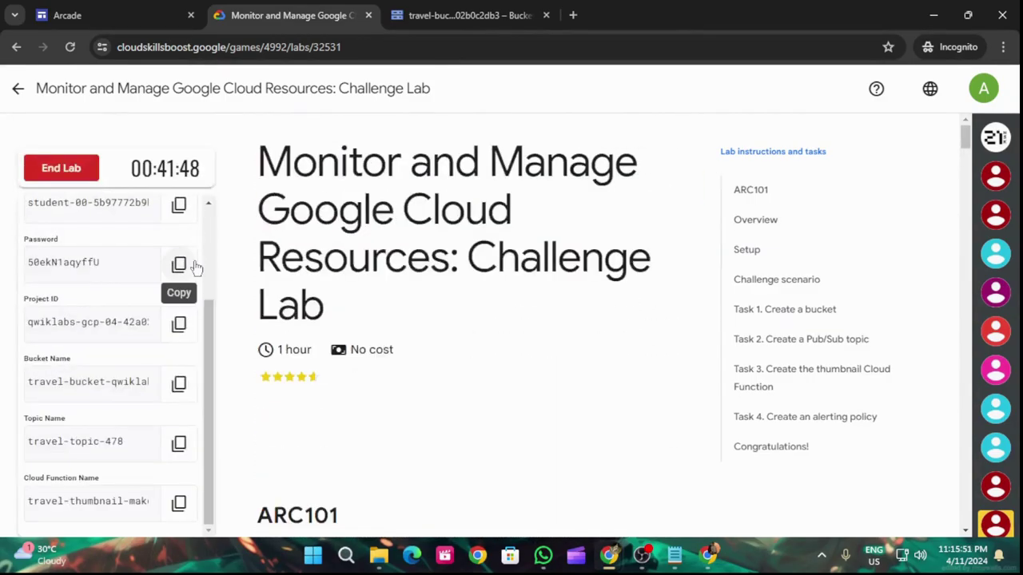
left_click(18, 89)
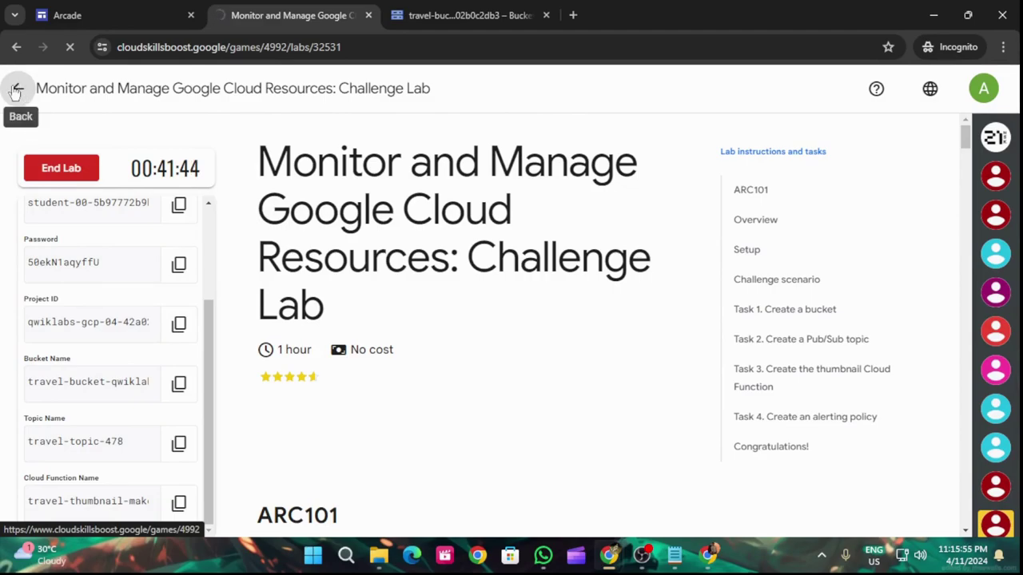
scroll(470, 247, "down", 10)
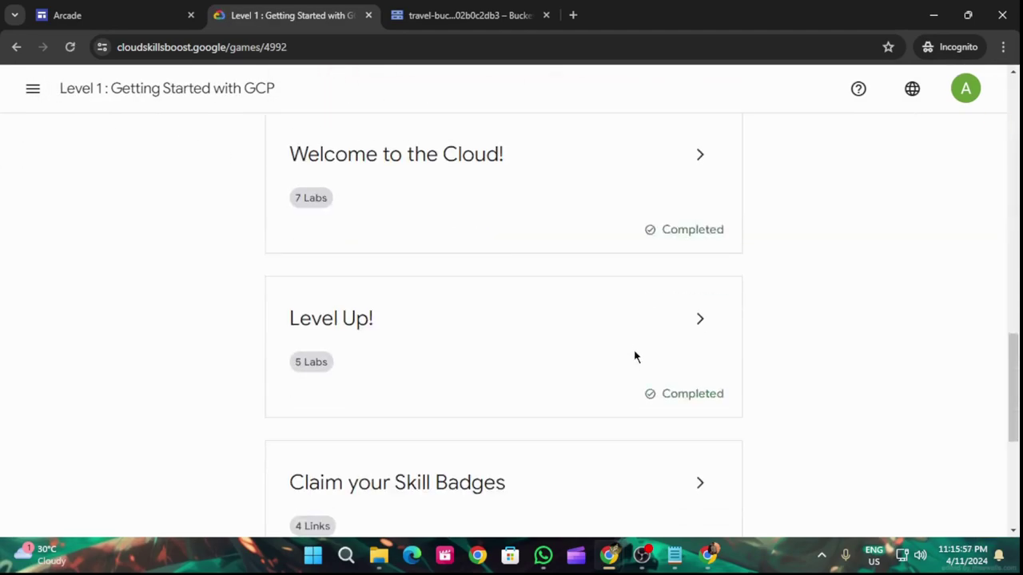
left_click(700, 319)
scroll(693, 331, "down", 6)
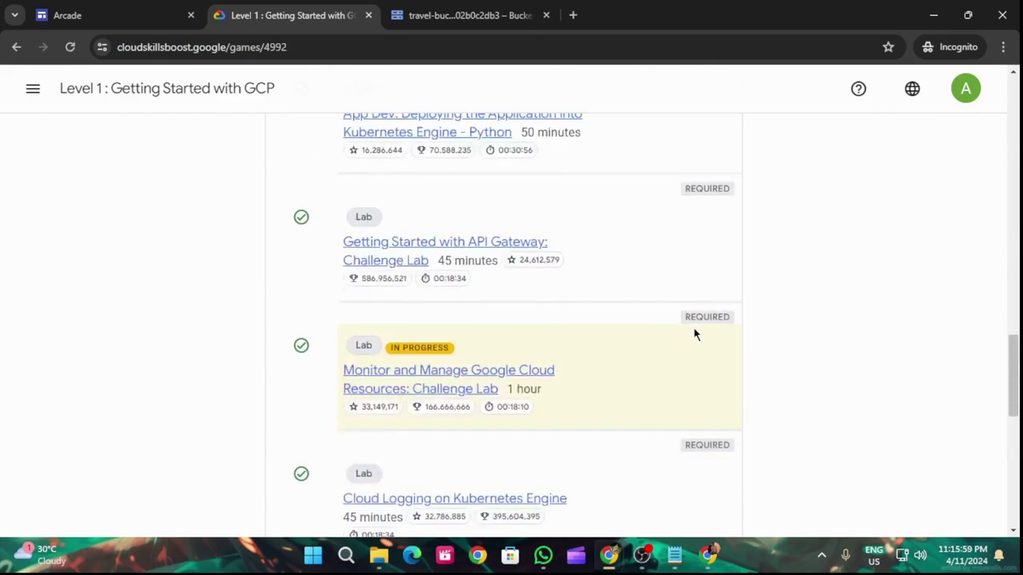
Step: Reopen the Monitor and Manage Google Cloud Resources lab, end it and submit a five-star rating
left_click(421, 150)
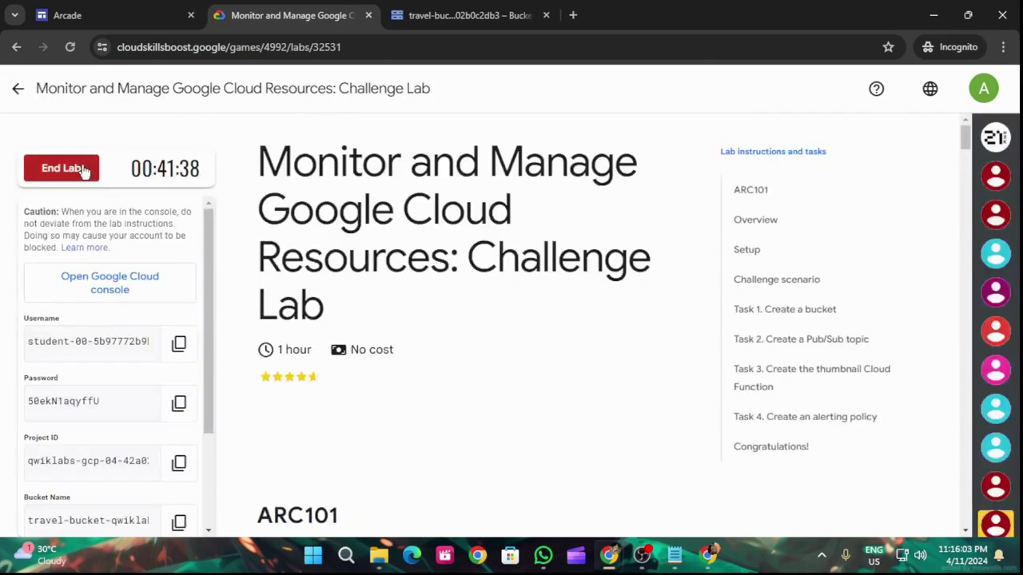
left_click(82, 170)
left_click(647, 352)
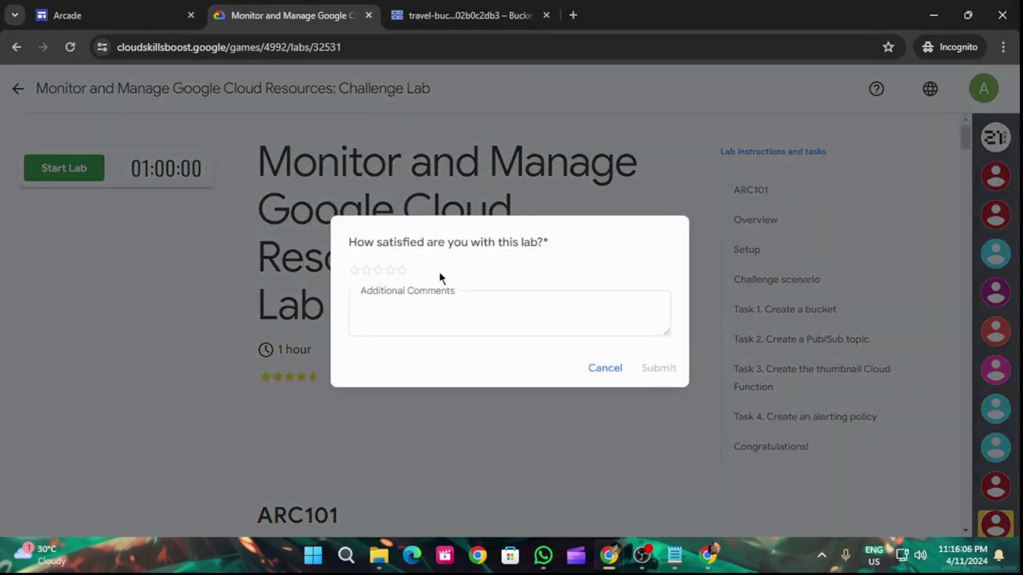
left_click(403, 270)
left_click(653, 369)
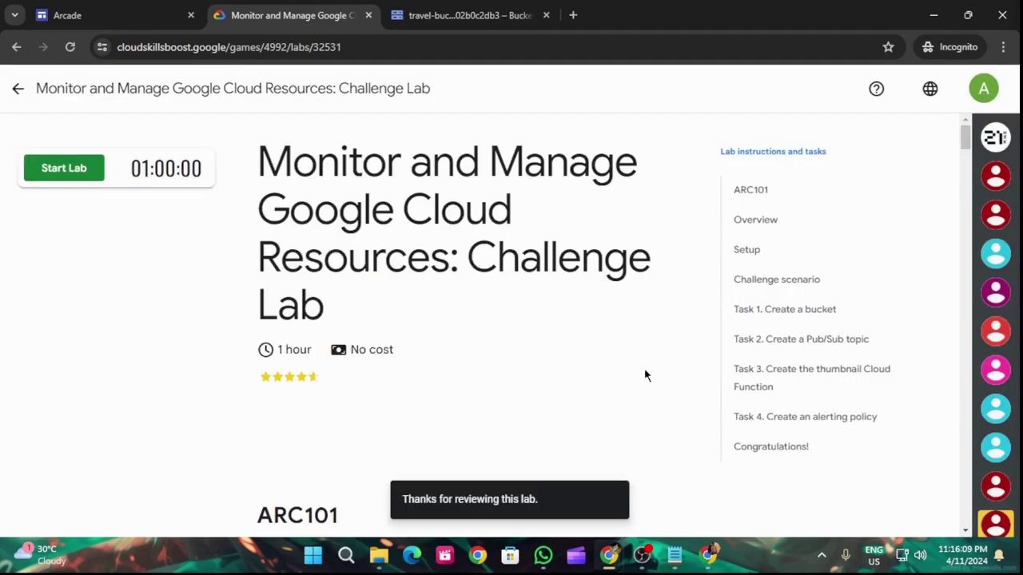